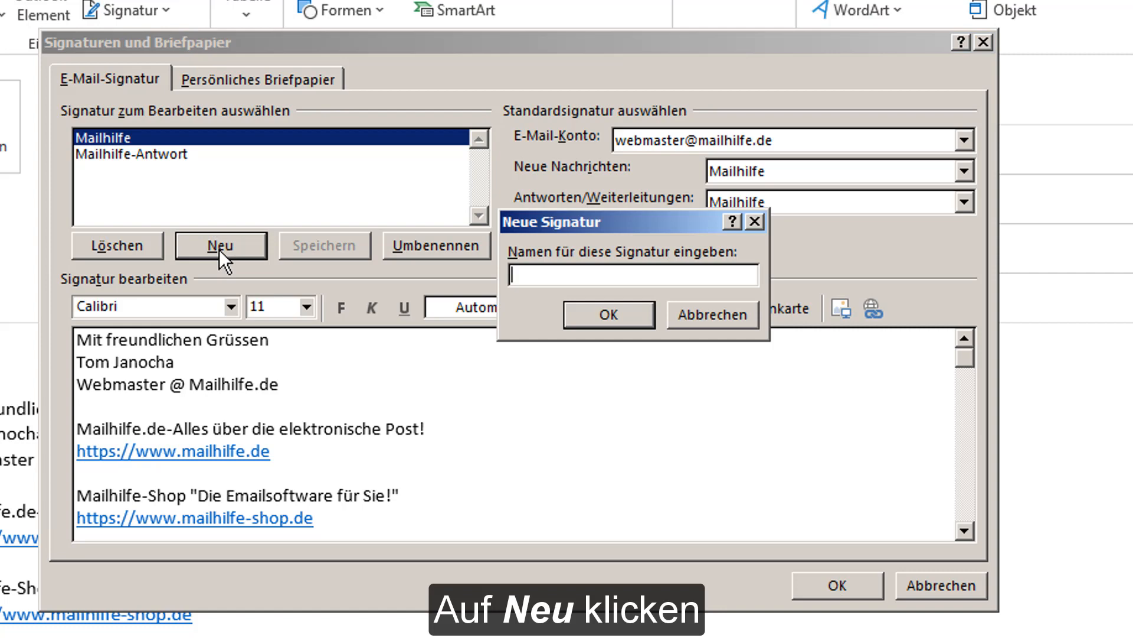
Name the new signature "Test Signatur" and create it
type("Test S")
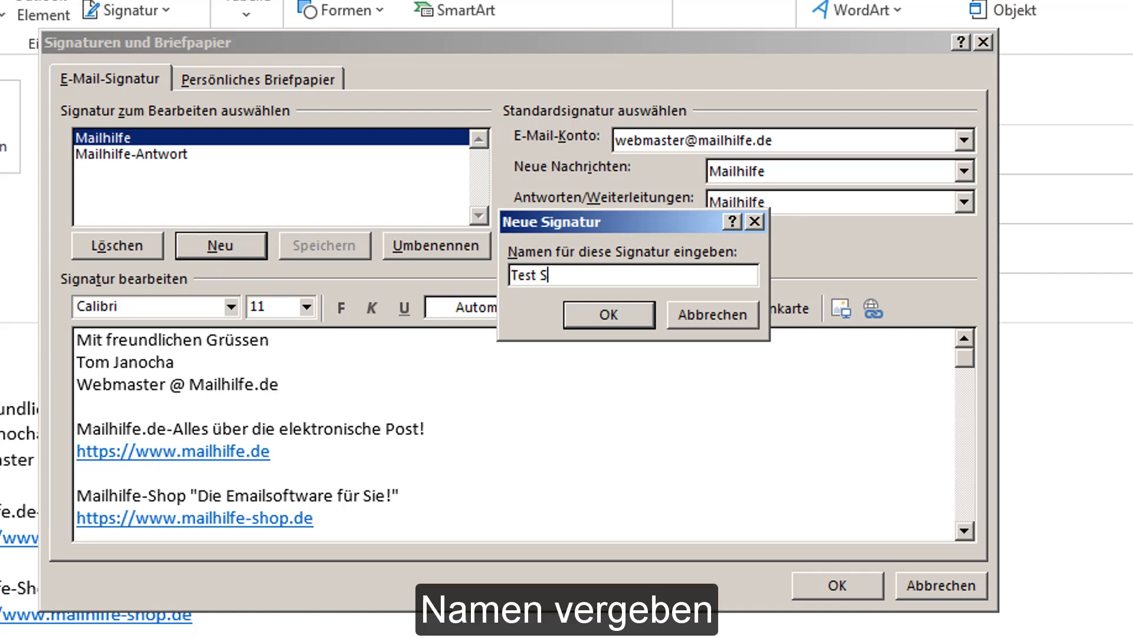
type("ignatur")
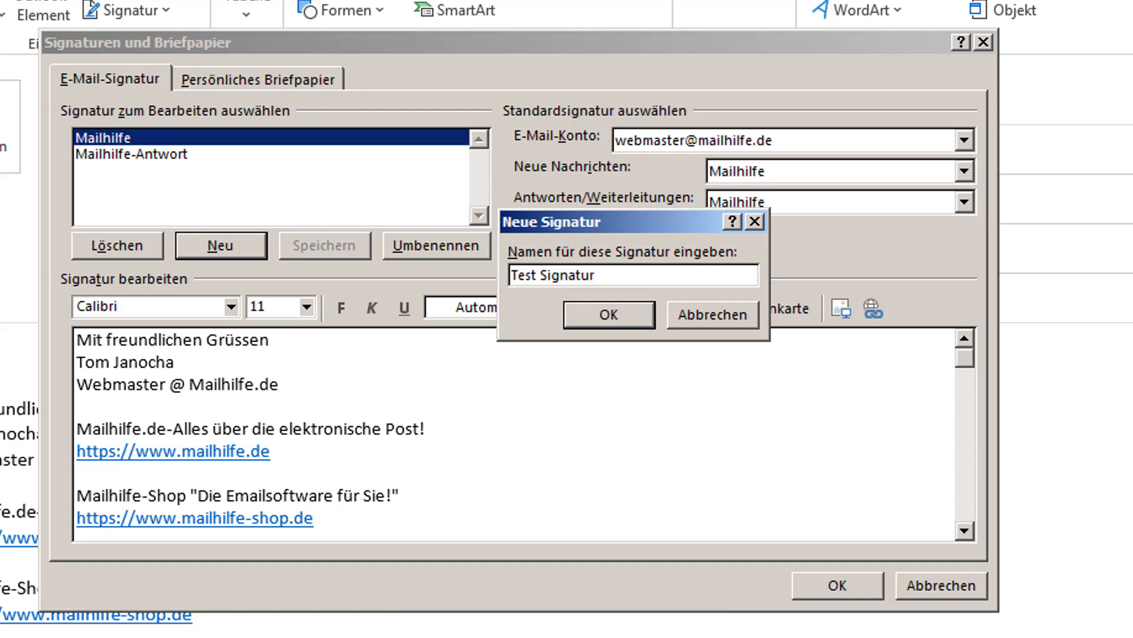
left_click(590, 311)
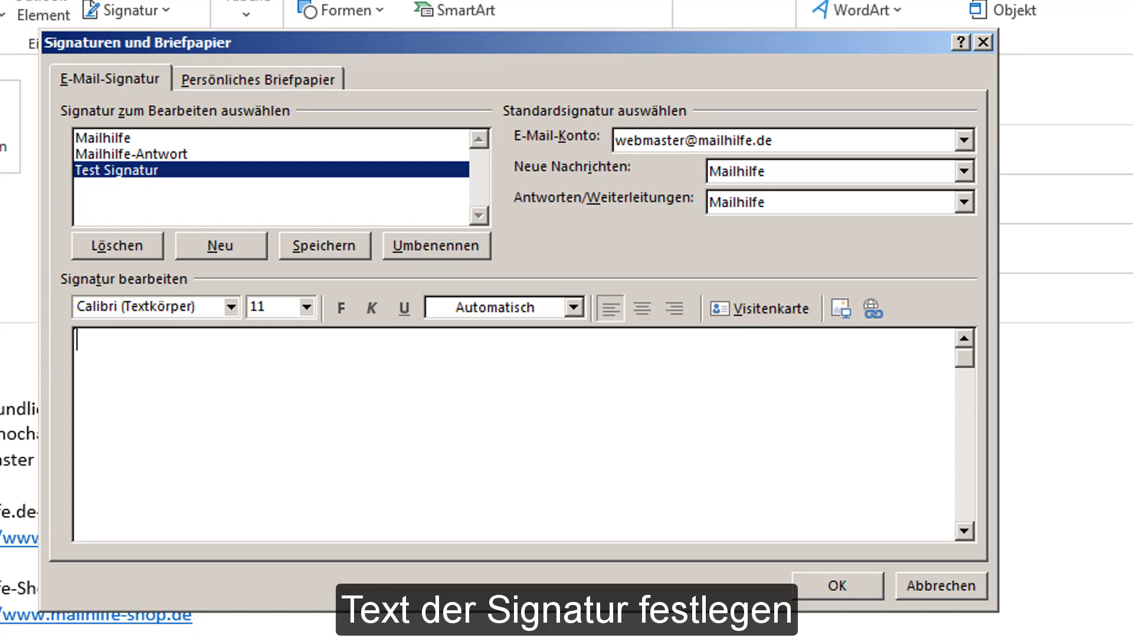
Write the signature text "Mit freundlichen Grüßen", followed after a blank line by "Ihre Mailhilfe.de Team"
type("Mit freundlichen ")
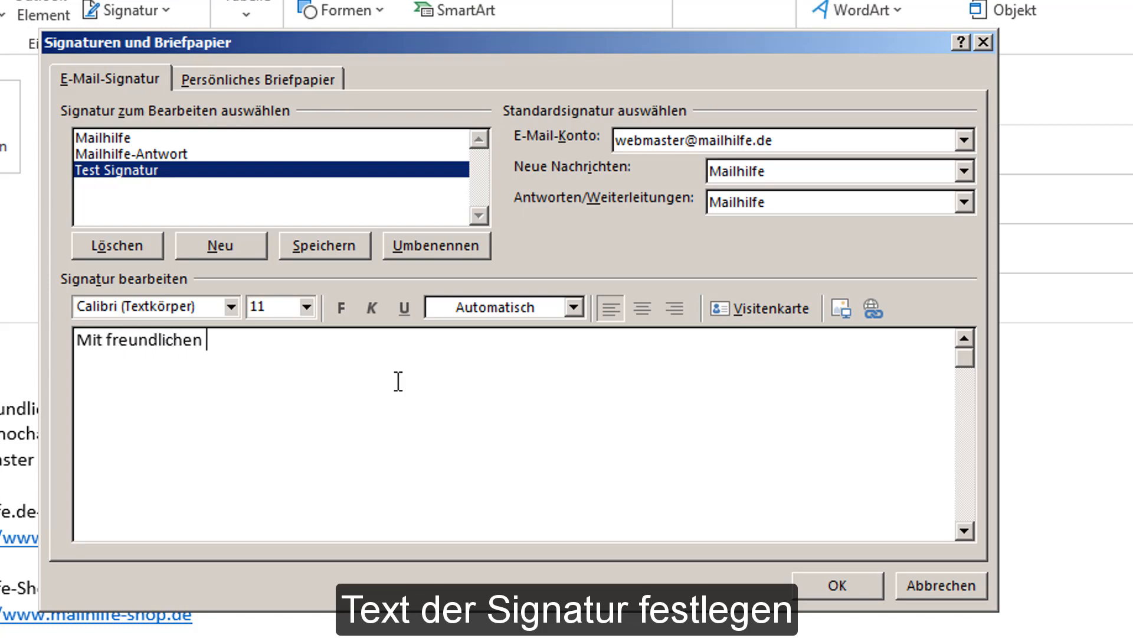
type("Gü")
key("BackSpace")
type("rüßen  ")
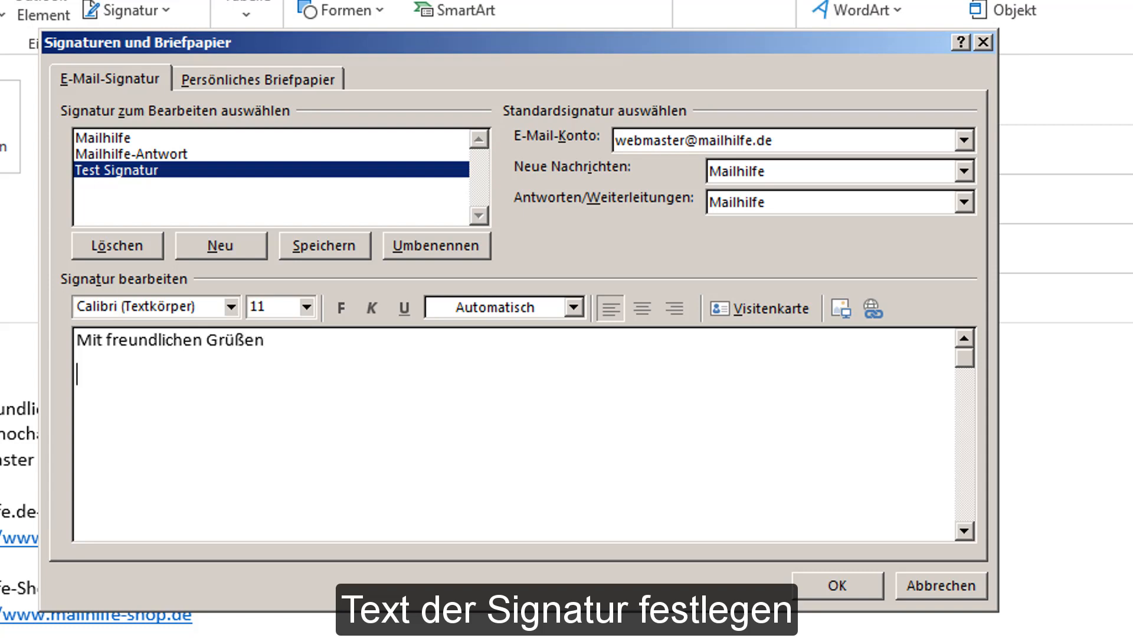
type("Ihre Mailhilfe")
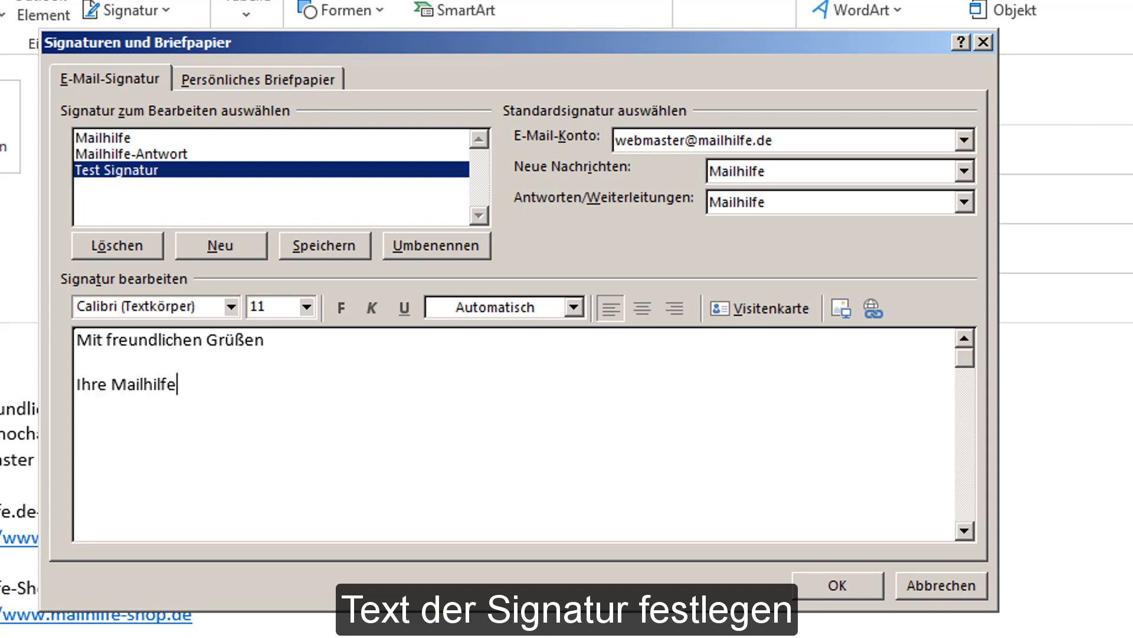
type(".de Team")
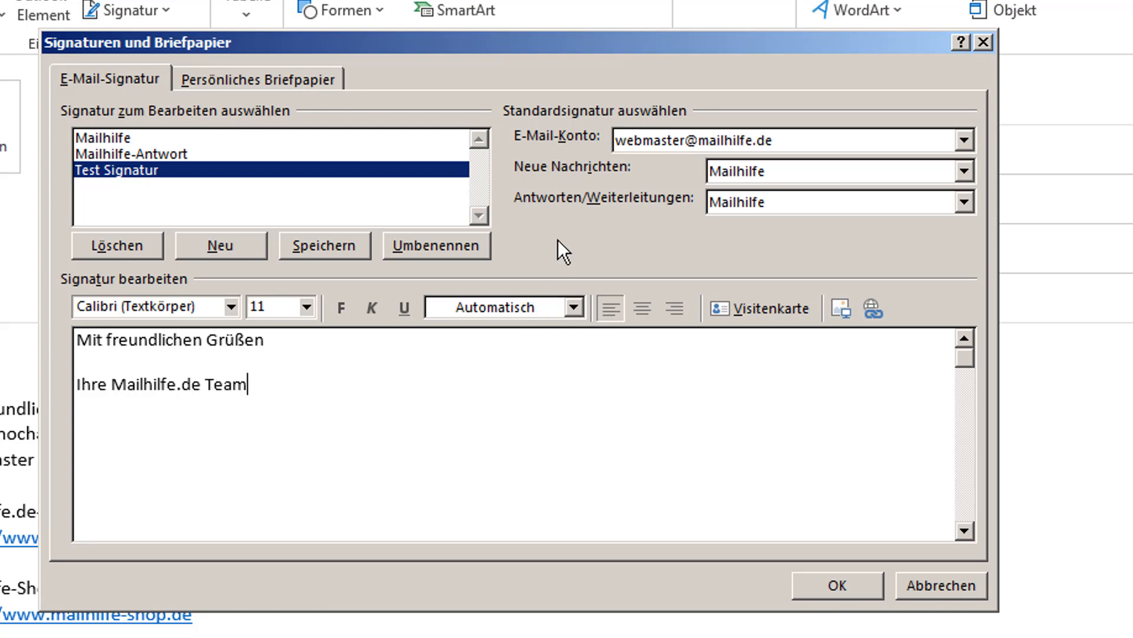
Keep Mailhilfe as the webmaster account's default signature for new messages and save the signature settings
left_click(721, 147)
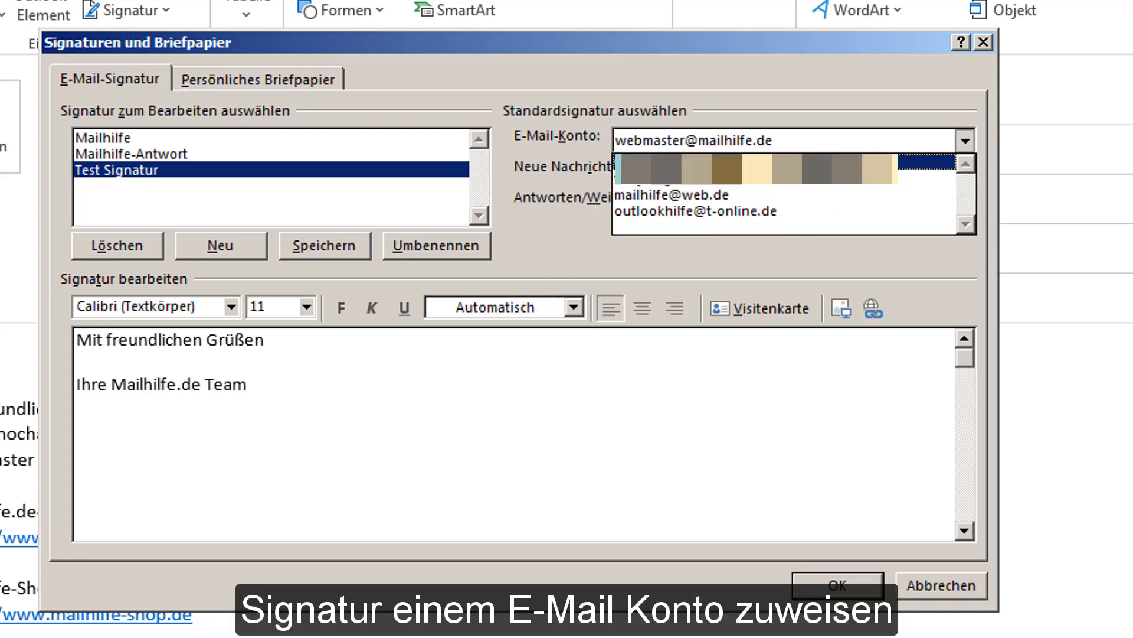
left_click(725, 146)
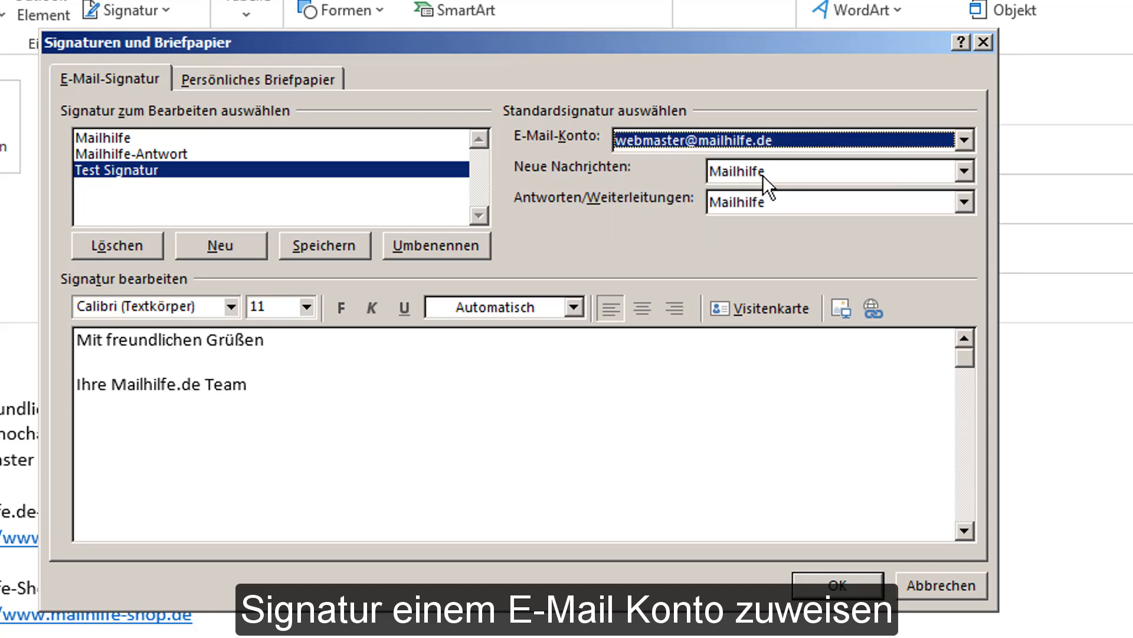
left_click(765, 168)
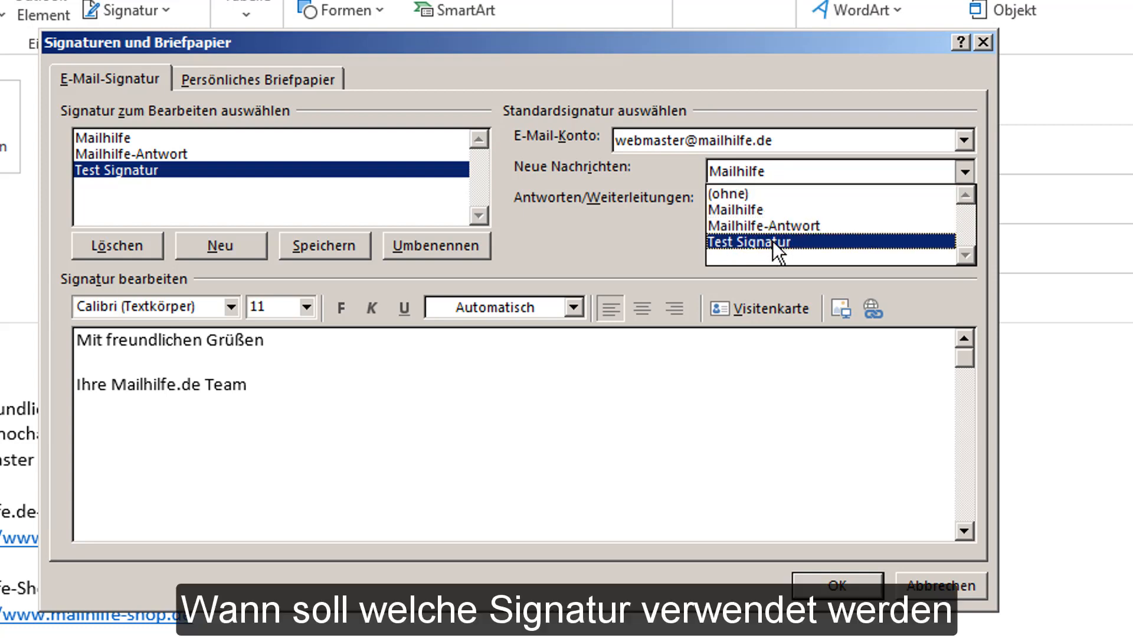
left_click(763, 205)
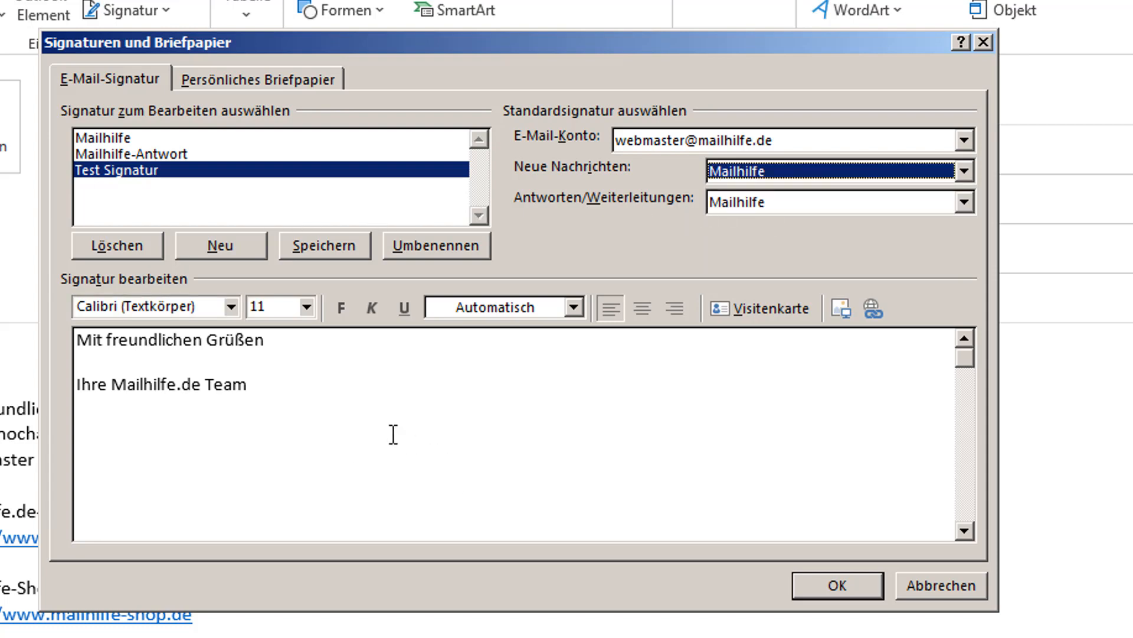
left_click(273, 384)
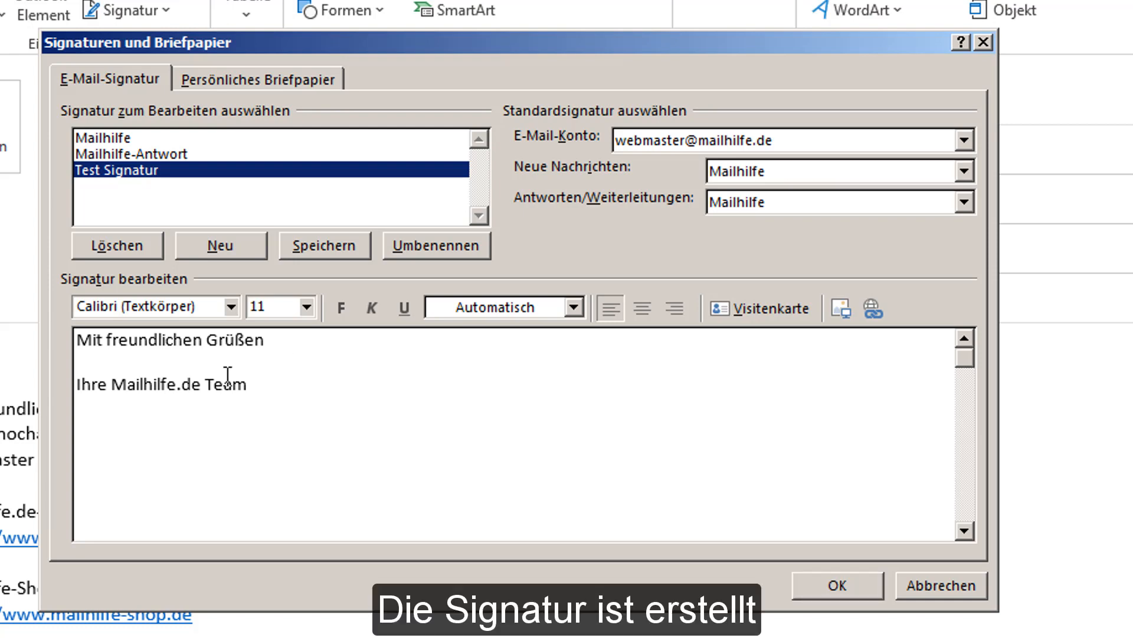
left_click(813, 581)
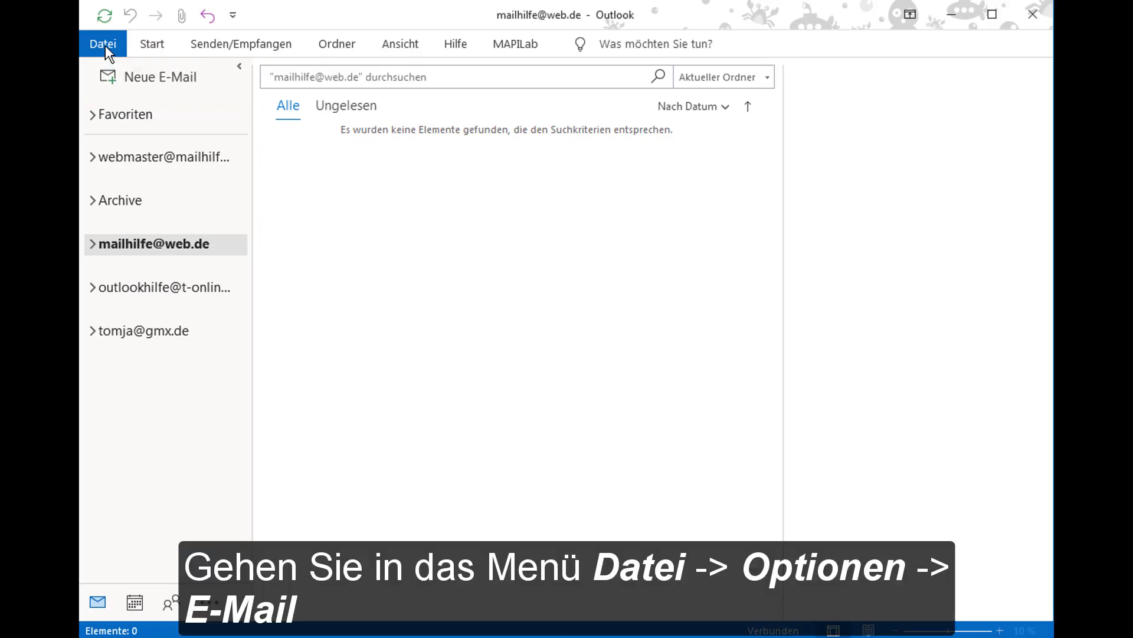
Open the signature settings from the Outlook mail options and select Test Signatur for editing
left_click(105, 45)
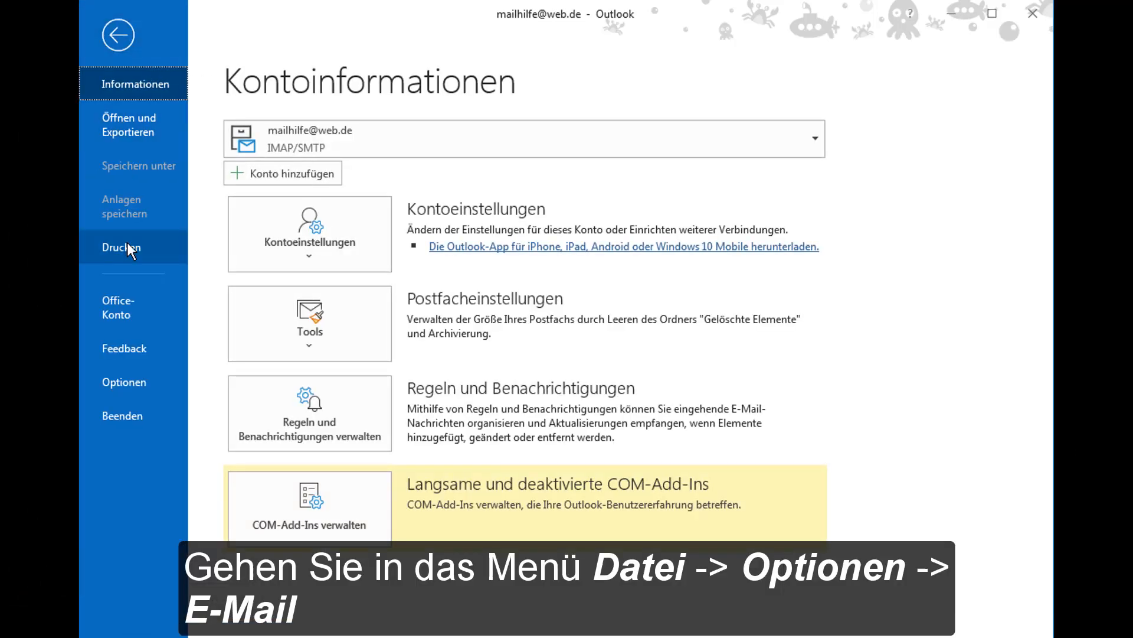
left_click(122, 382)
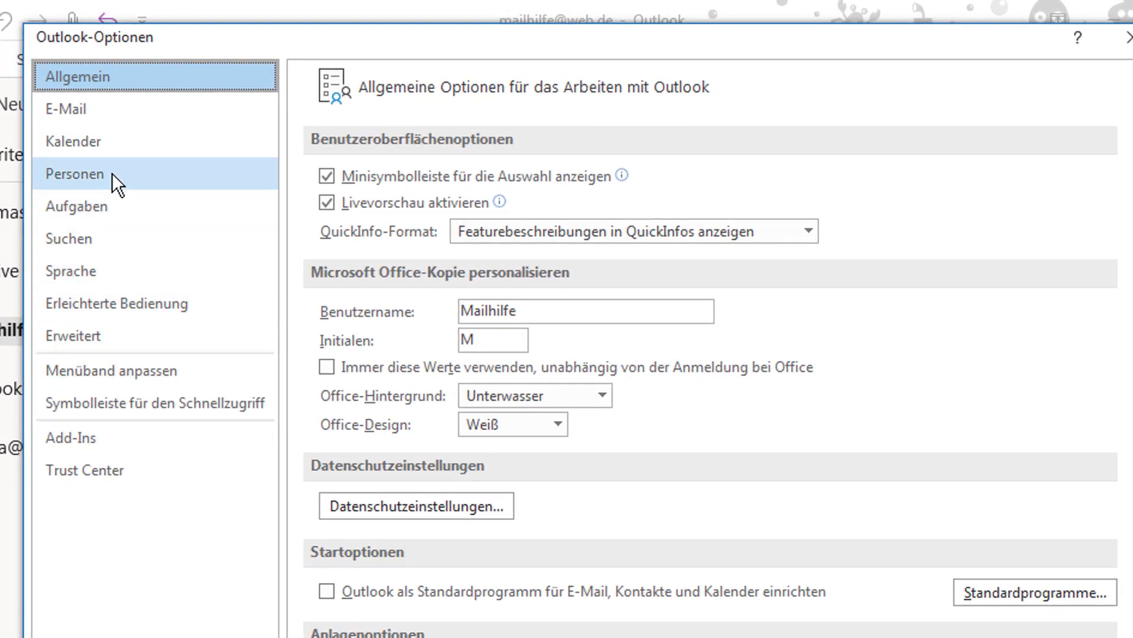
left_click(118, 122)
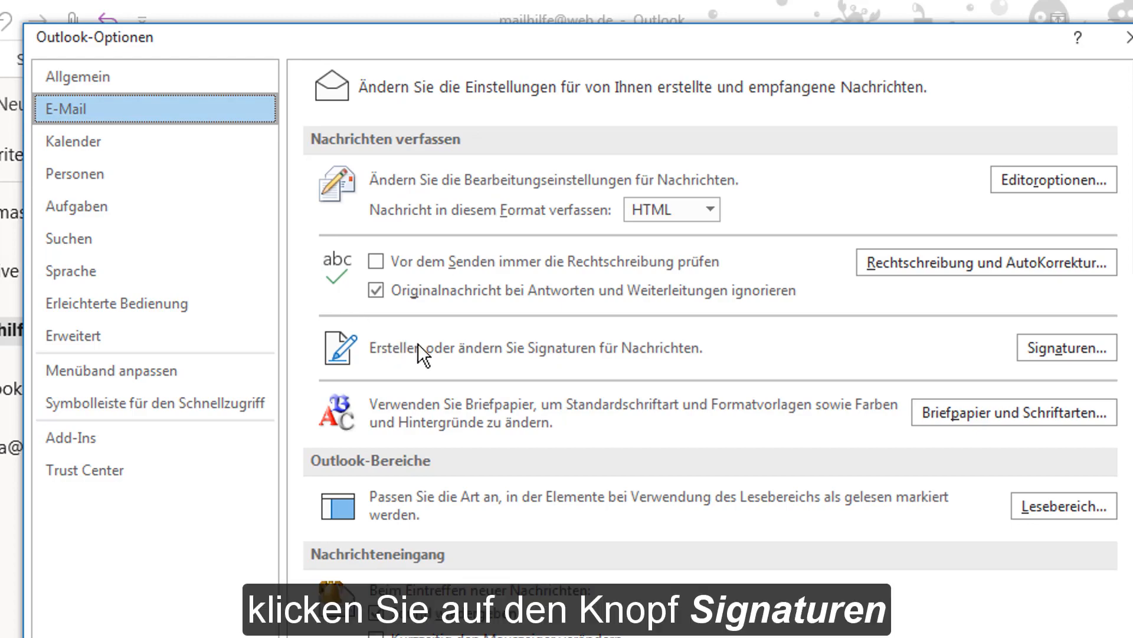
left_click(1025, 347)
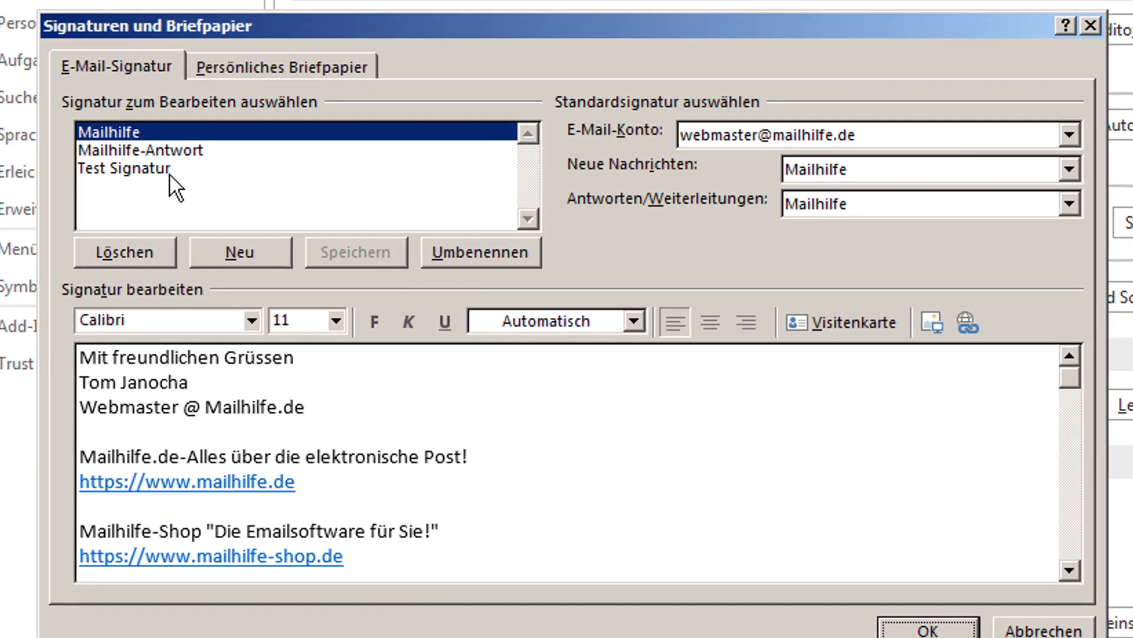
left_click(188, 302)
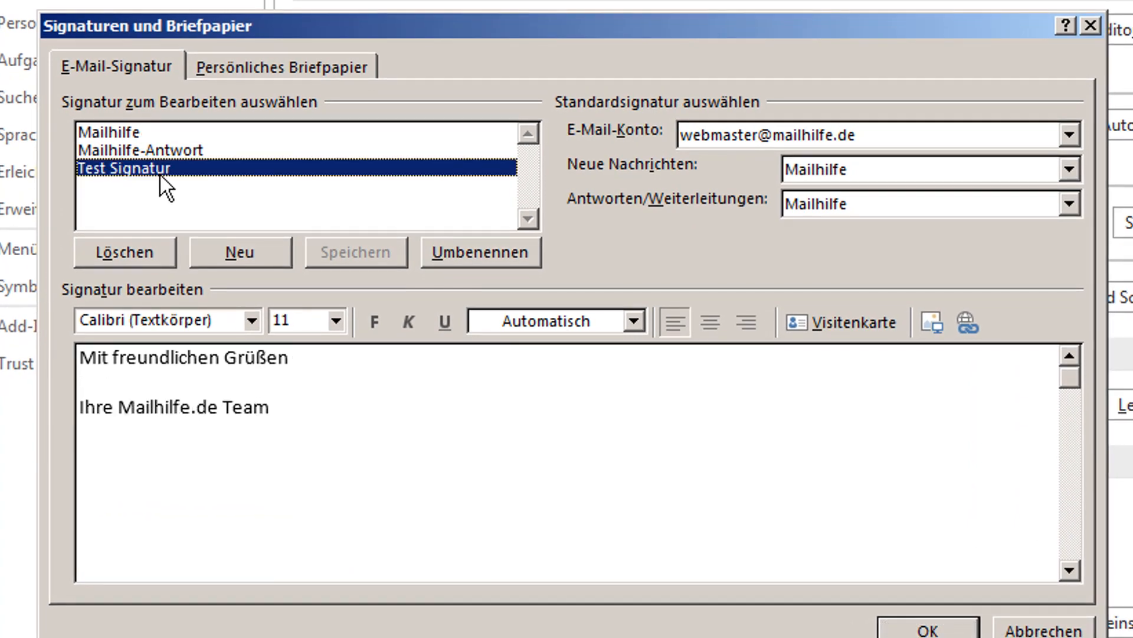
Assign Test Signatur to the web.de account as the default for new messages and for replies and forwards
left_click(1064, 137)
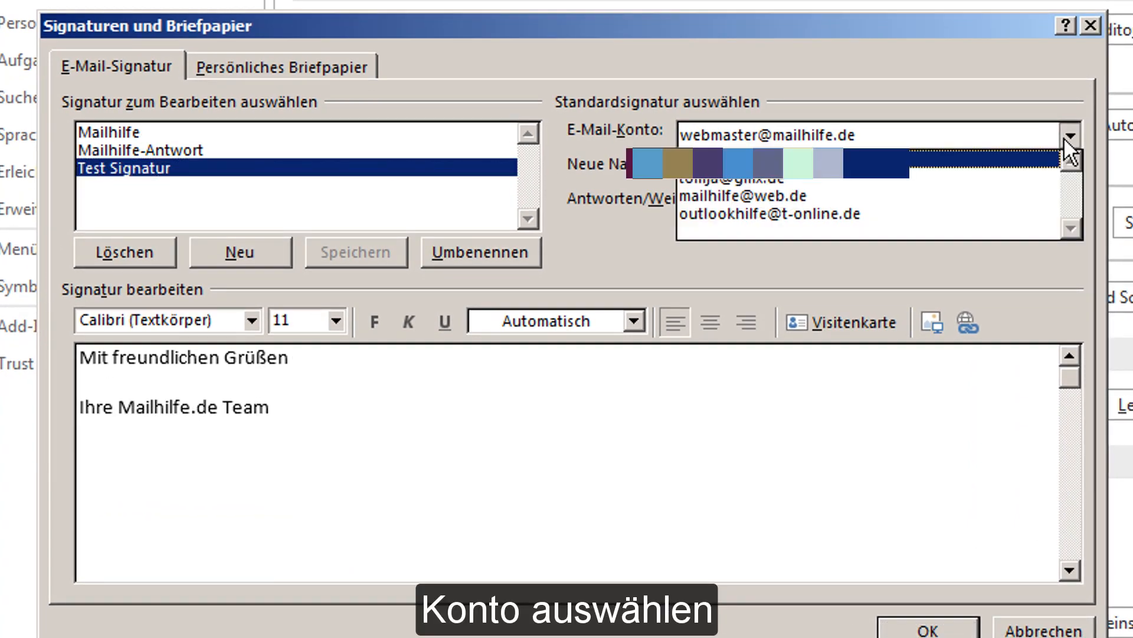
left_click(853, 189)
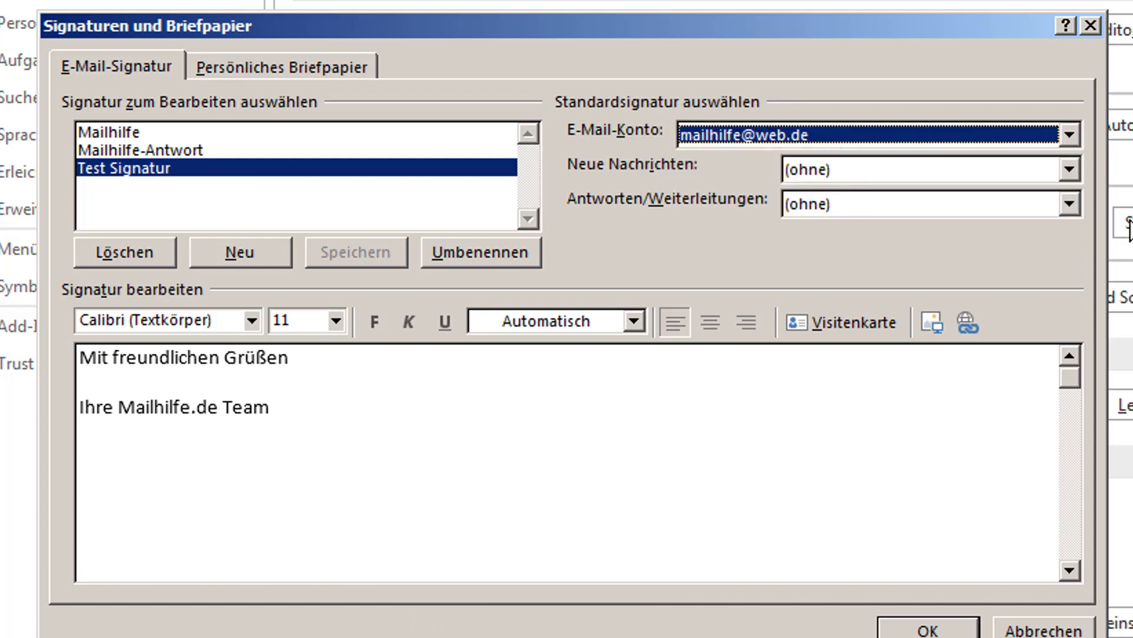
left_click(1078, 170)
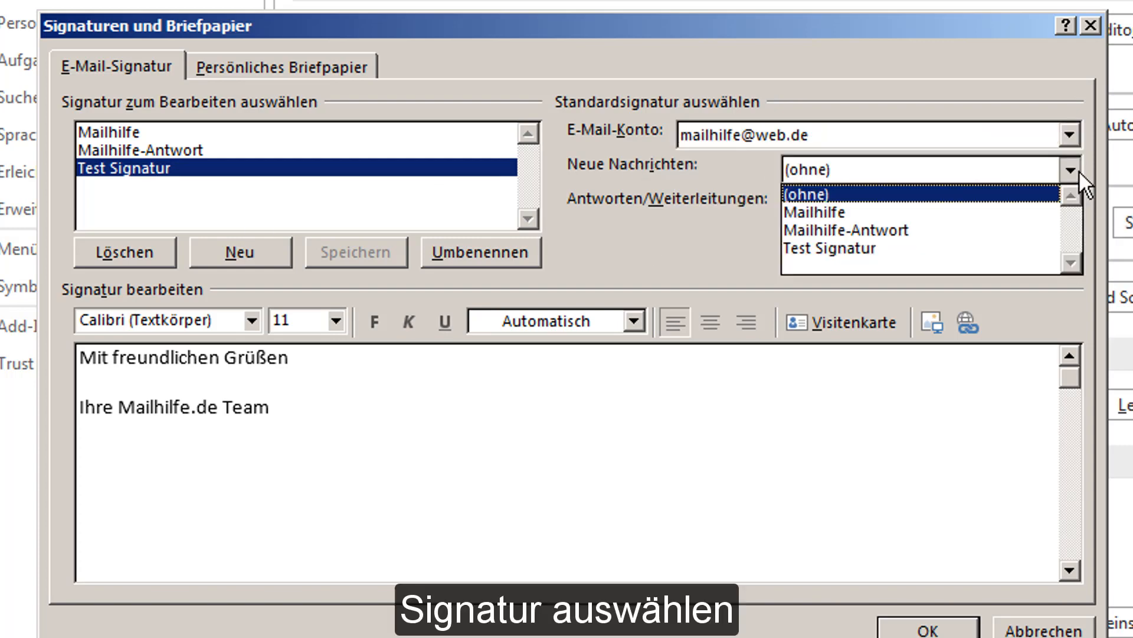
left_click(882, 248)
left_click(1070, 204)
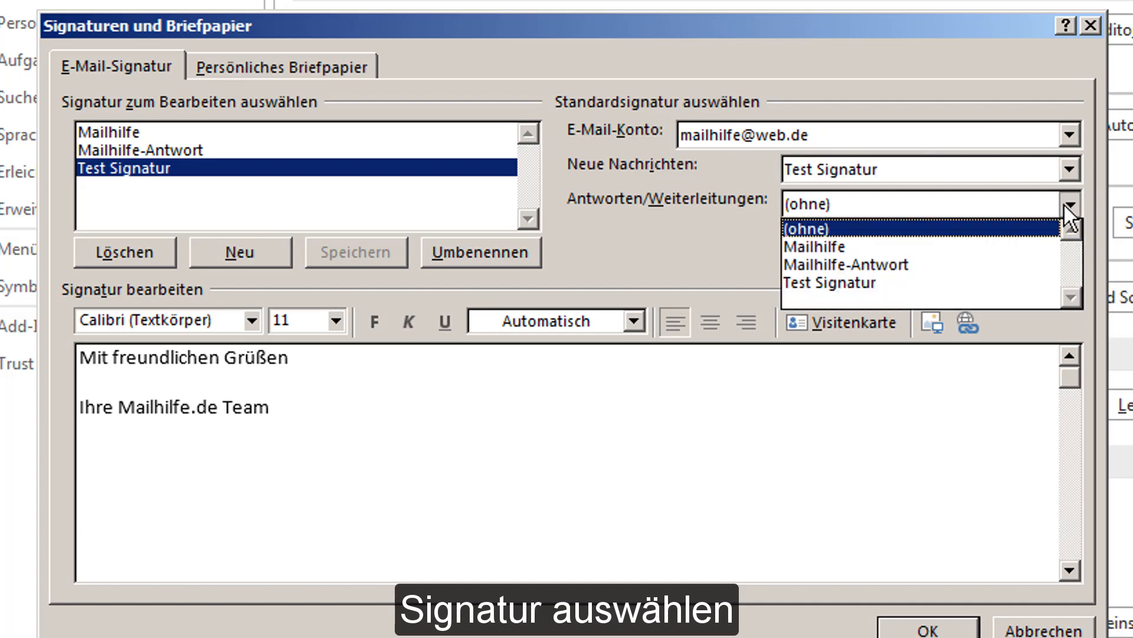
left_click(919, 283)
Insert the test contact's business card below the signature text, and save the signature and the Outlook options
left_click(453, 421)
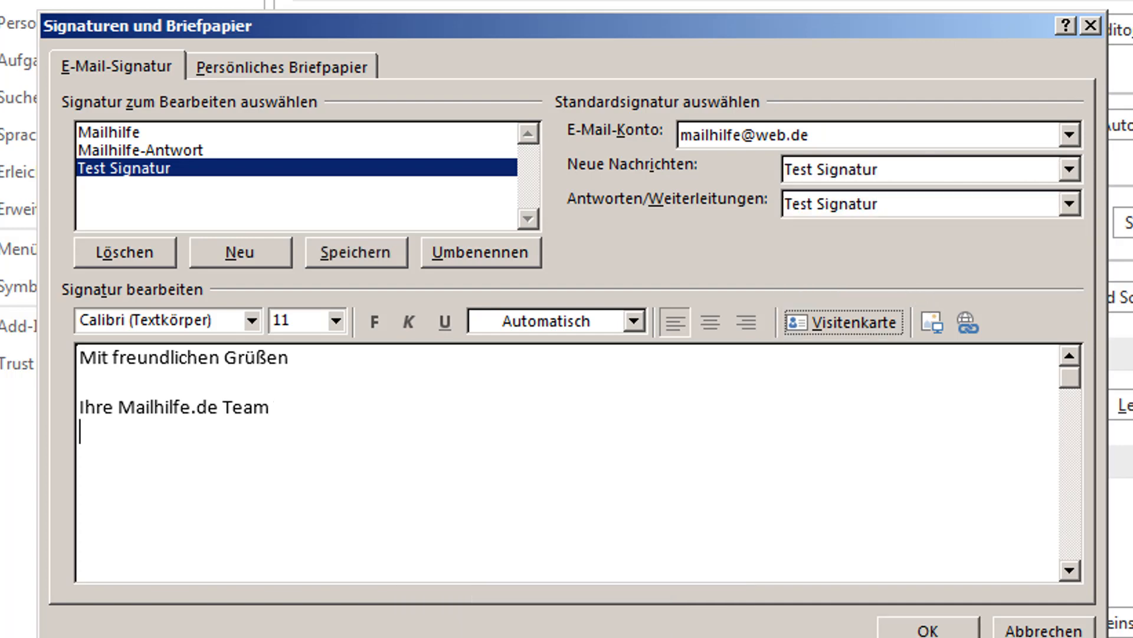
left_click(830, 331)
left_click(416, 144)
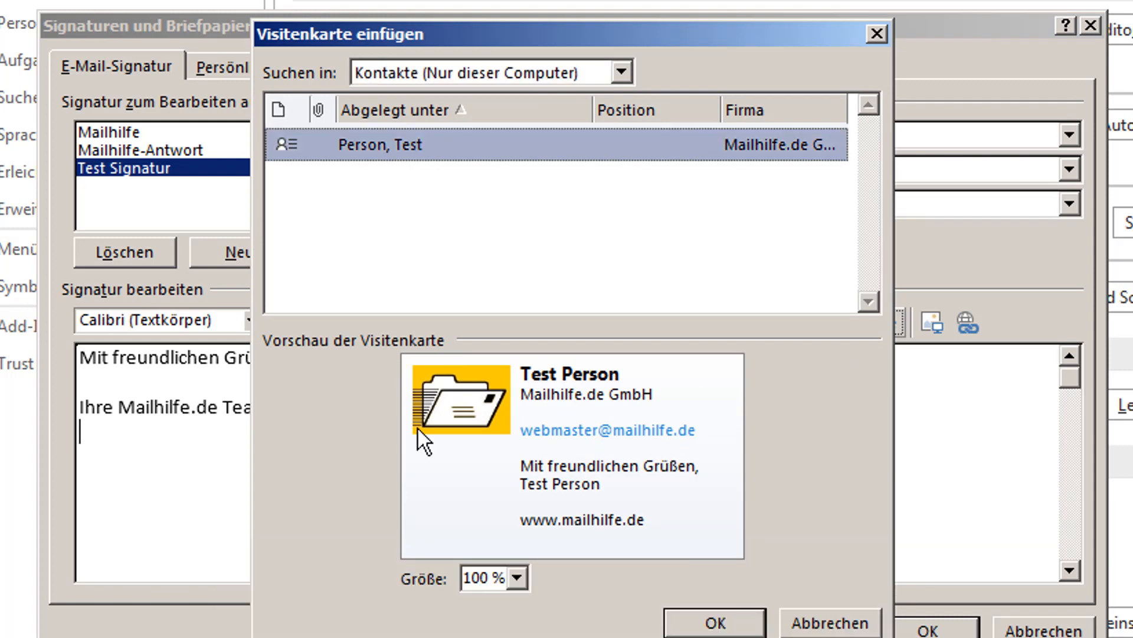
left_click(715, 623)
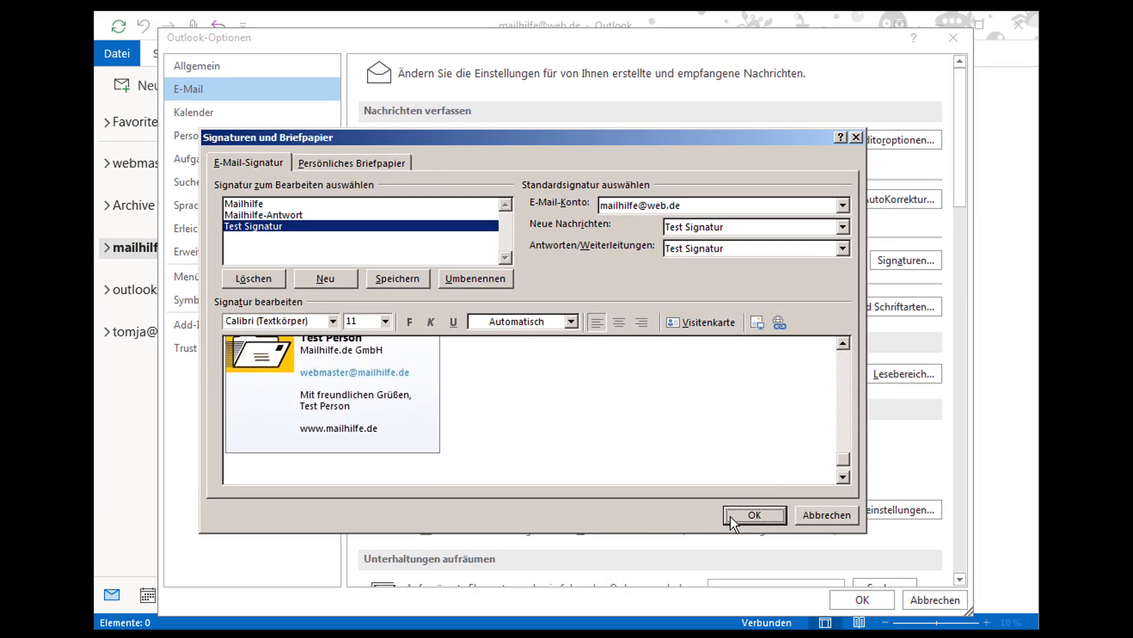
left_click(892, 631)
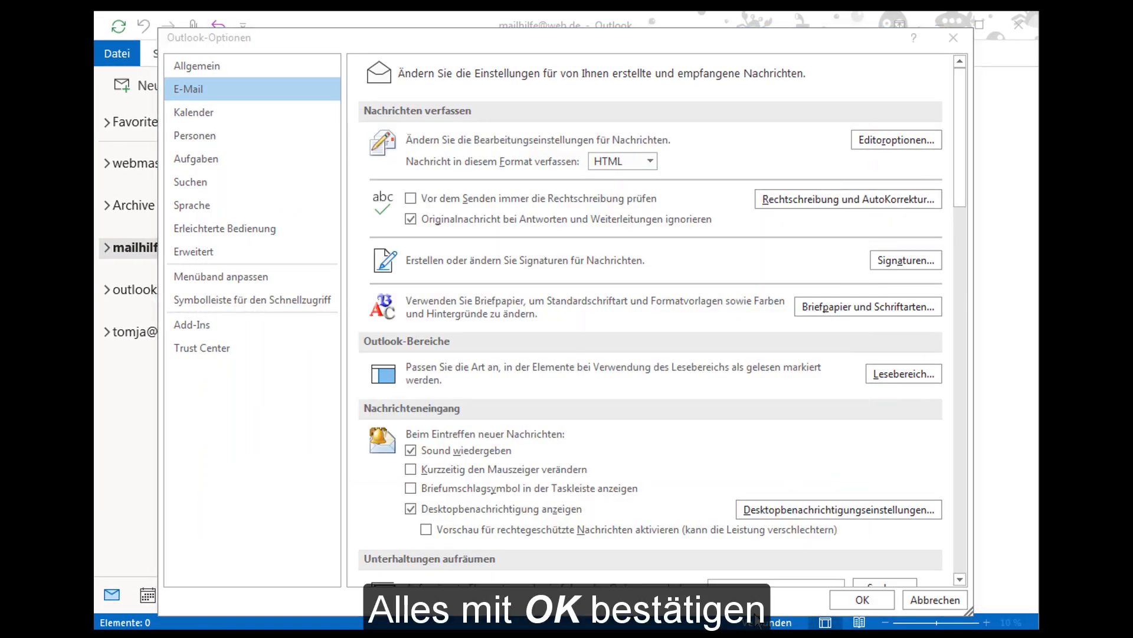
left_click(843, 601)
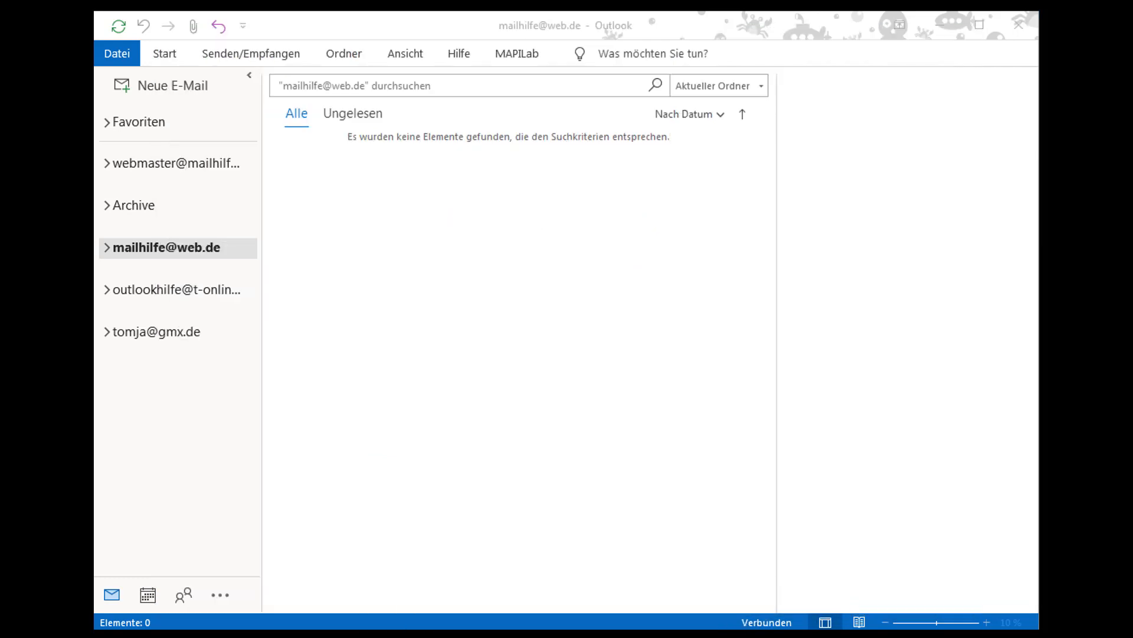
Create a new e-mail from the web.de account and paste the recipient's e-mail address
left_click(204, 77)
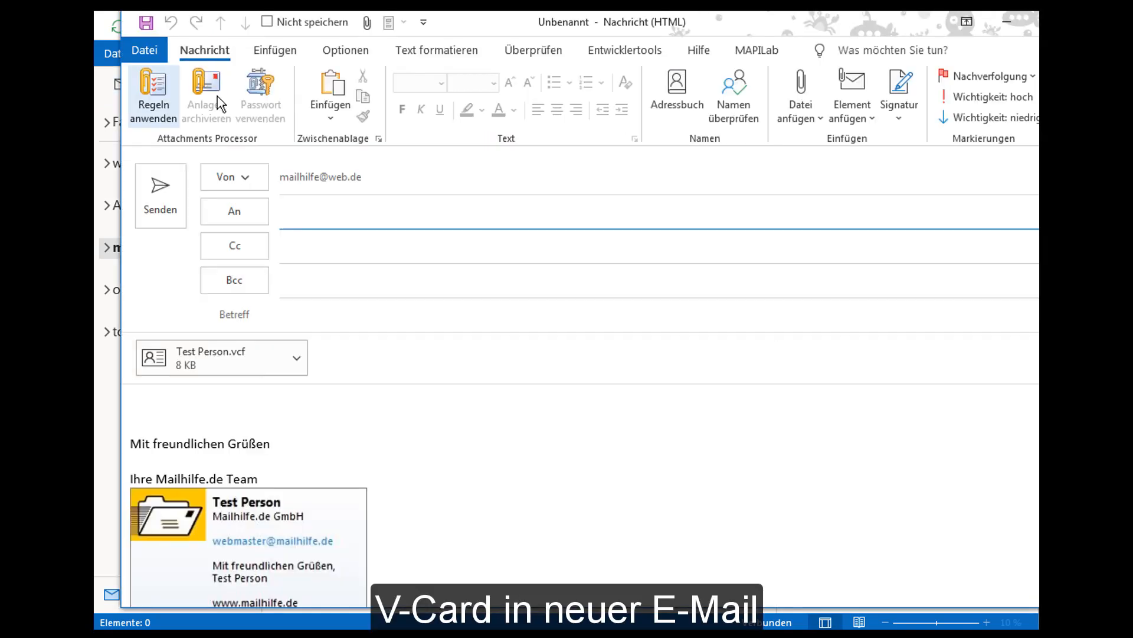
scroll(316, 492, "down", 1)
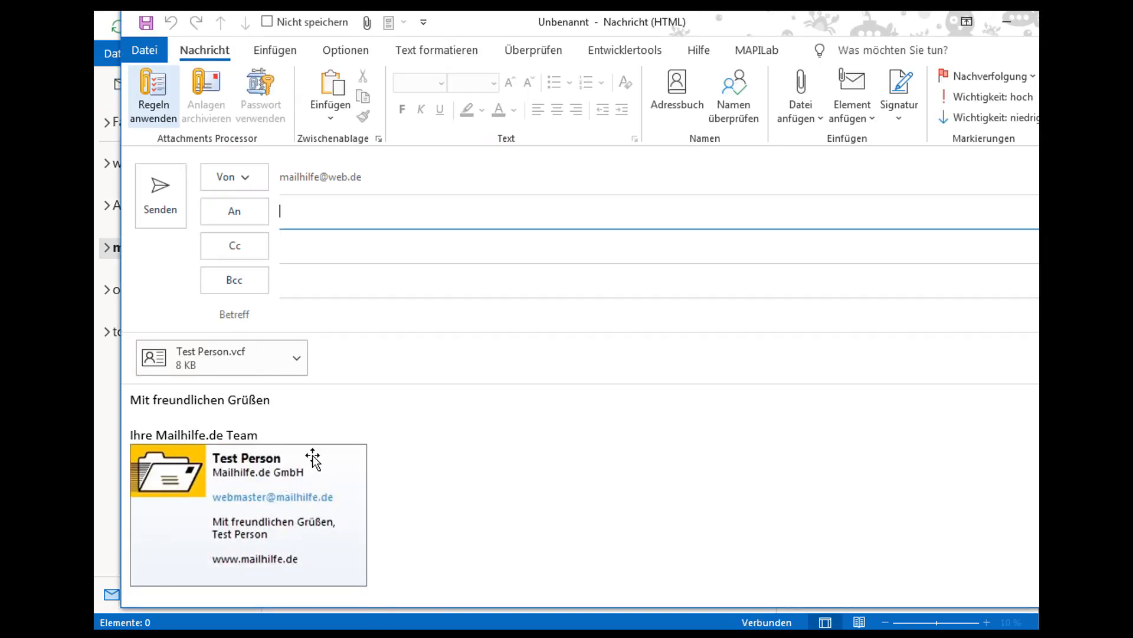
scroll(314, 455, "up", 1)
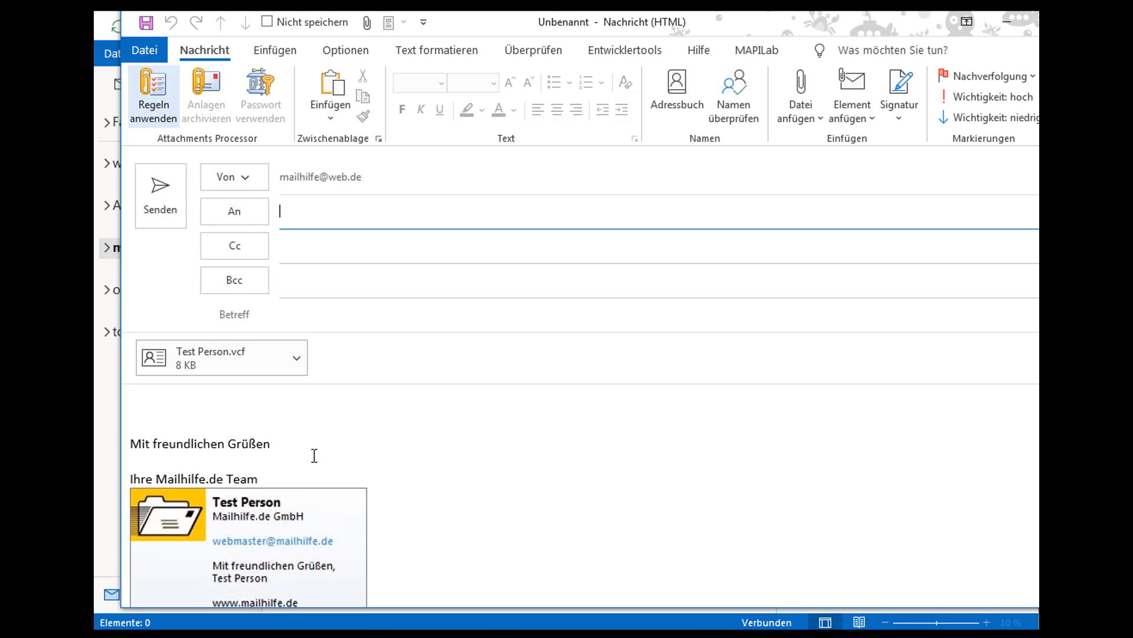
key("ctrl+v")
left_click(317, 456)
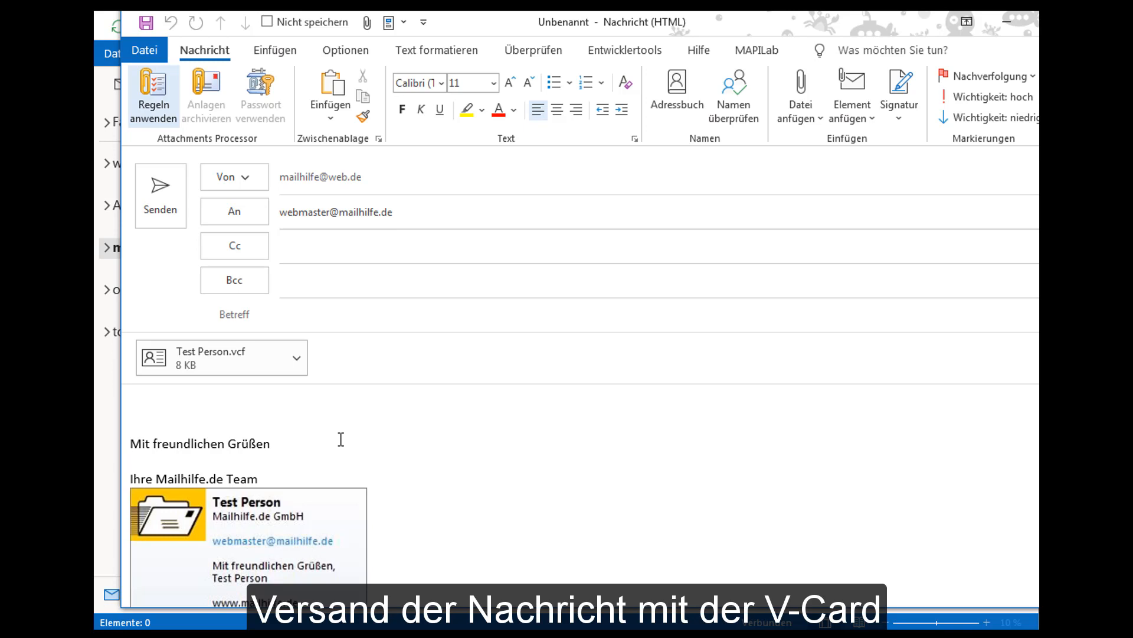
Review the signature with the business card in the message body and send the e-mail without a subject
scroll(340, 438, "down", 2)
scroll(341, 439, "up", 2)
left_click(160, 214)
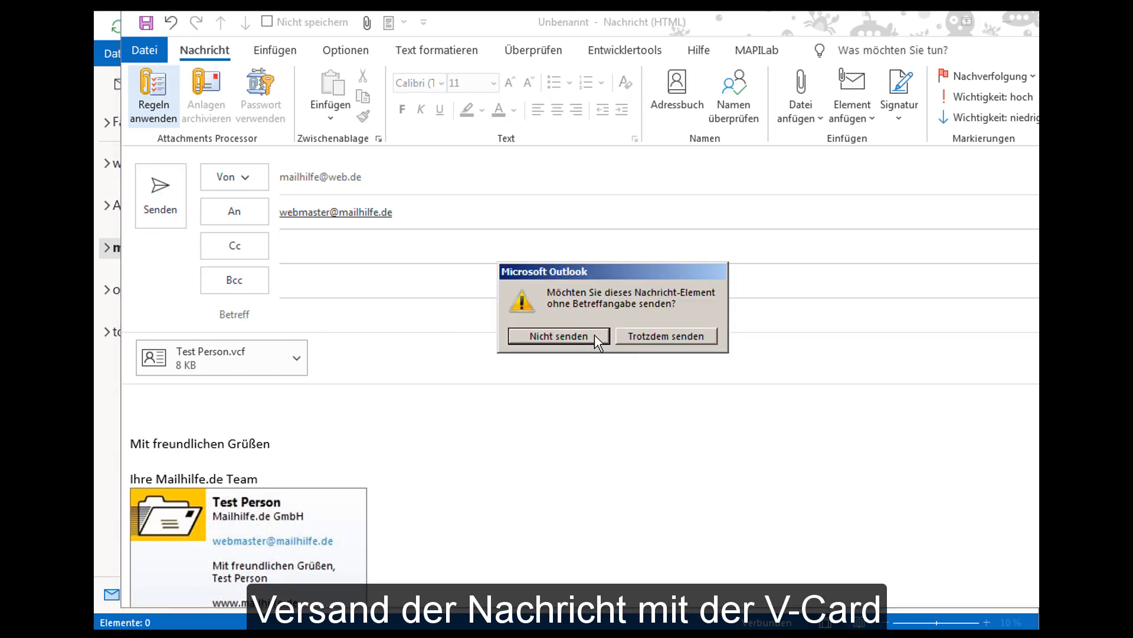
left_click(626, 341)
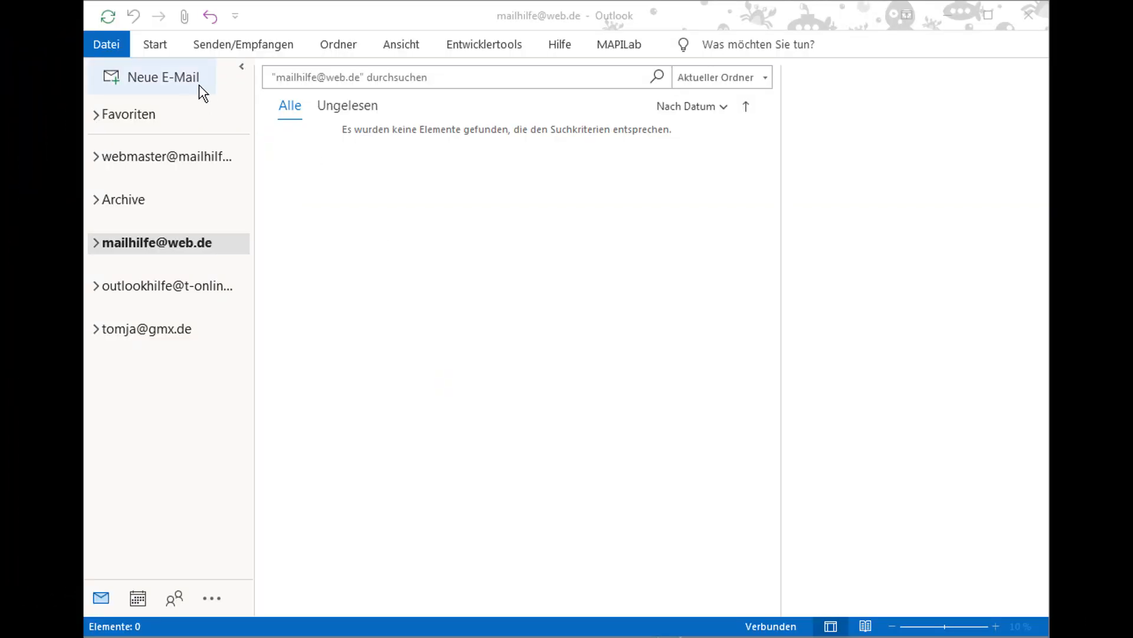
Create a new e-mail and write "Durch eine falsche Formatierung der Signatur, kann Text verloren gehen, wenn man diese wechselt." directly above the signature
left_click(197, 81)
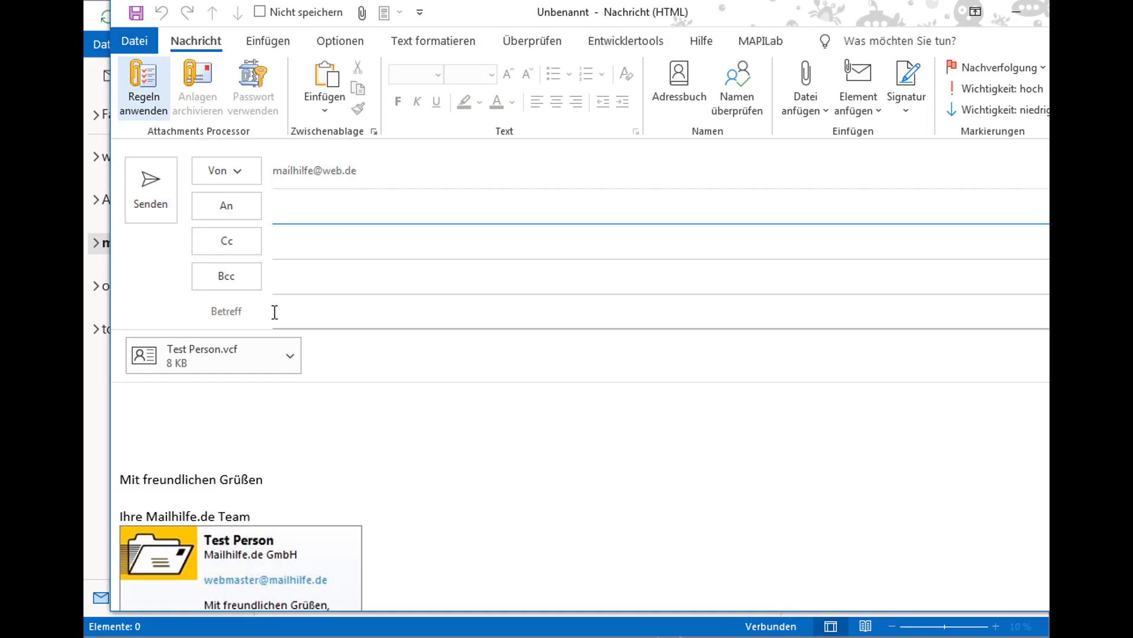
left_click(231, 422)
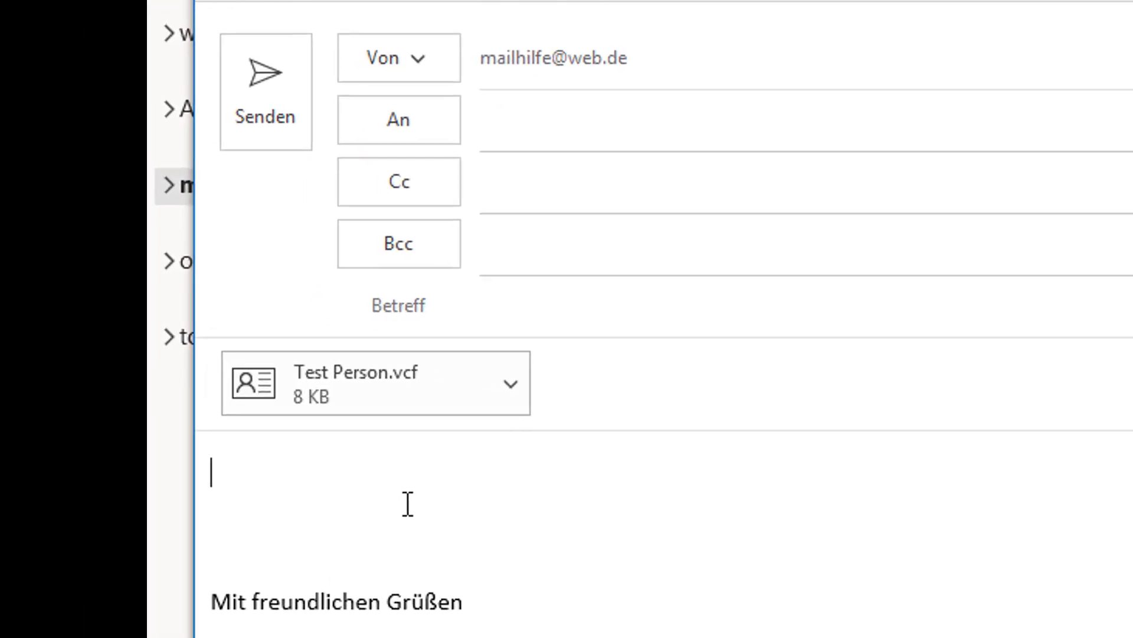
left_click(408, 504)
left_click(401, 531)
type("Durch eine f")
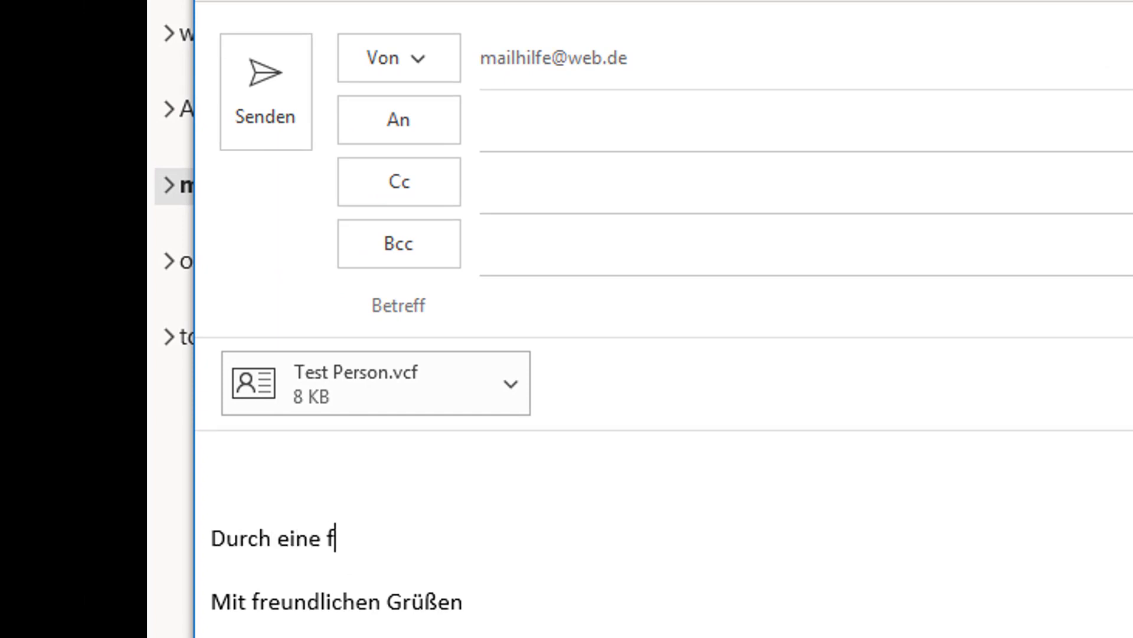
type("alsche Fo")
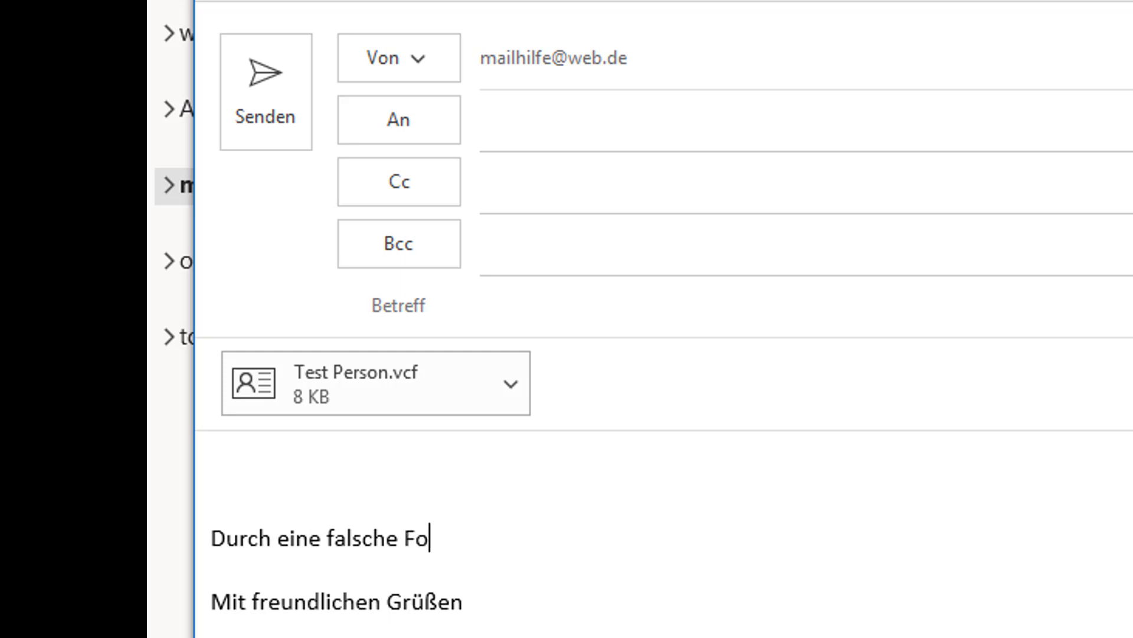
type("rmatiereu")
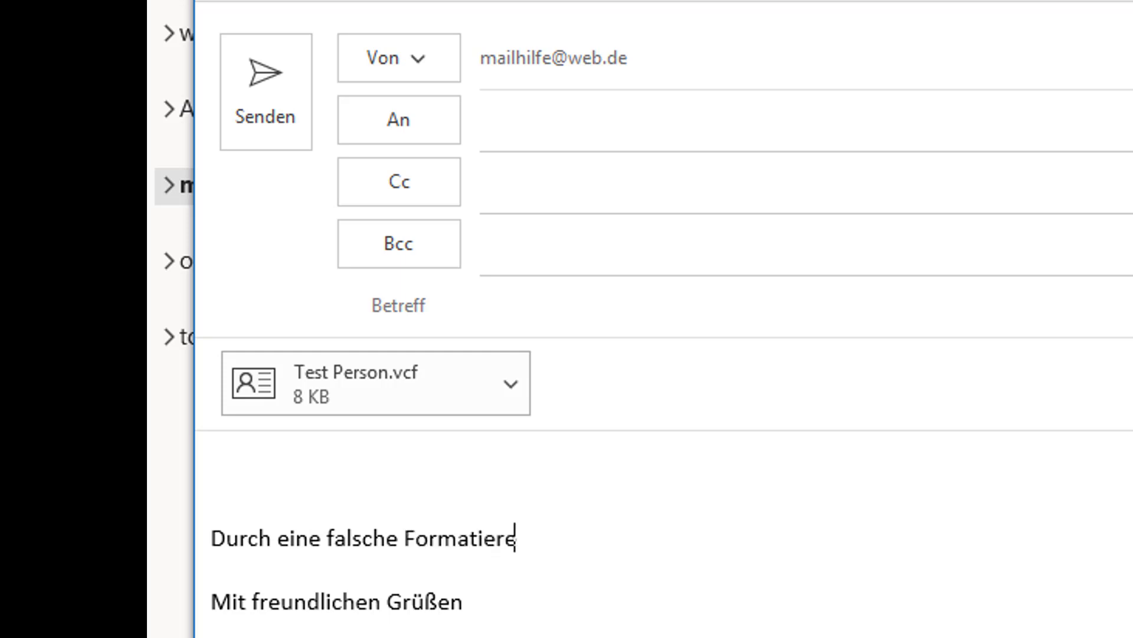
key("BackSpace")
key("BackSpace")
type("ung der S")
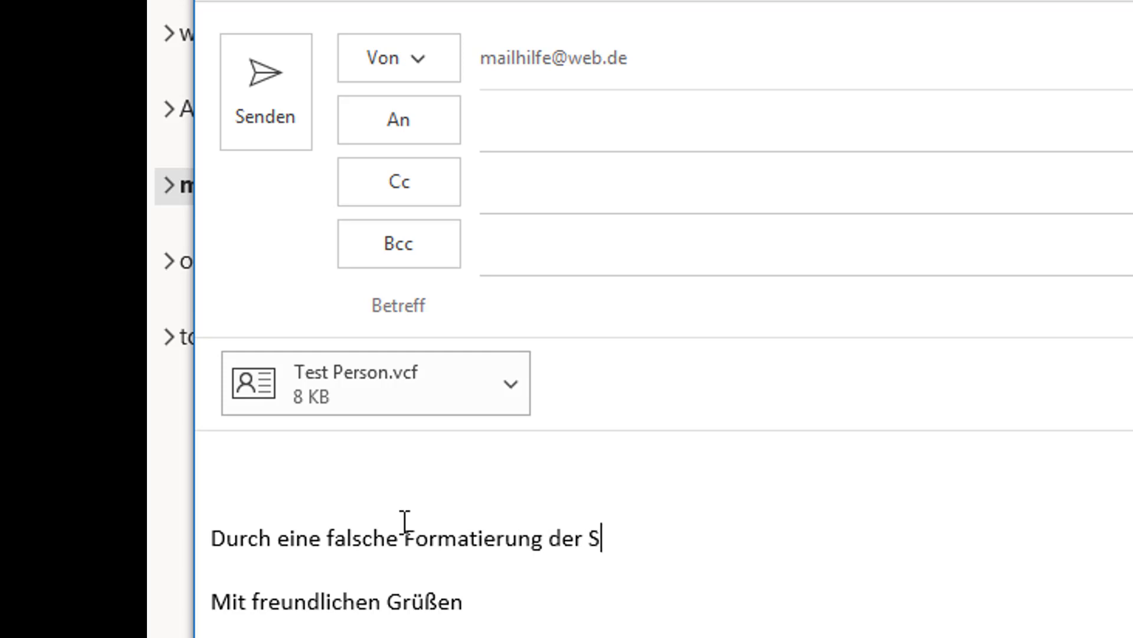
type("ignatur")
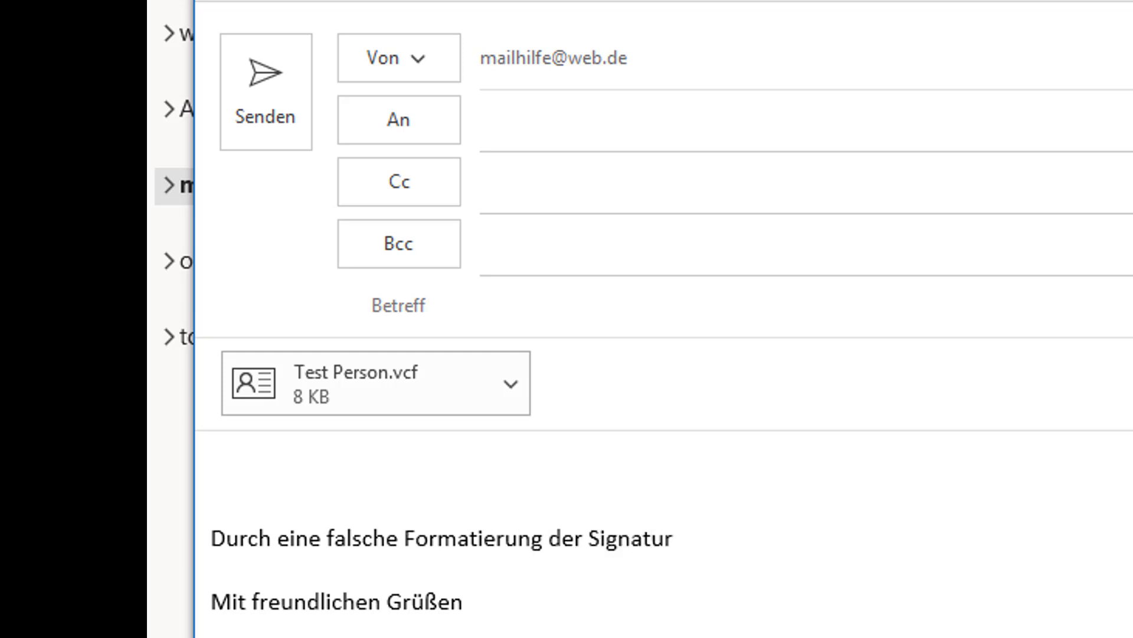
type(", kann Text")
key("BackSpace")
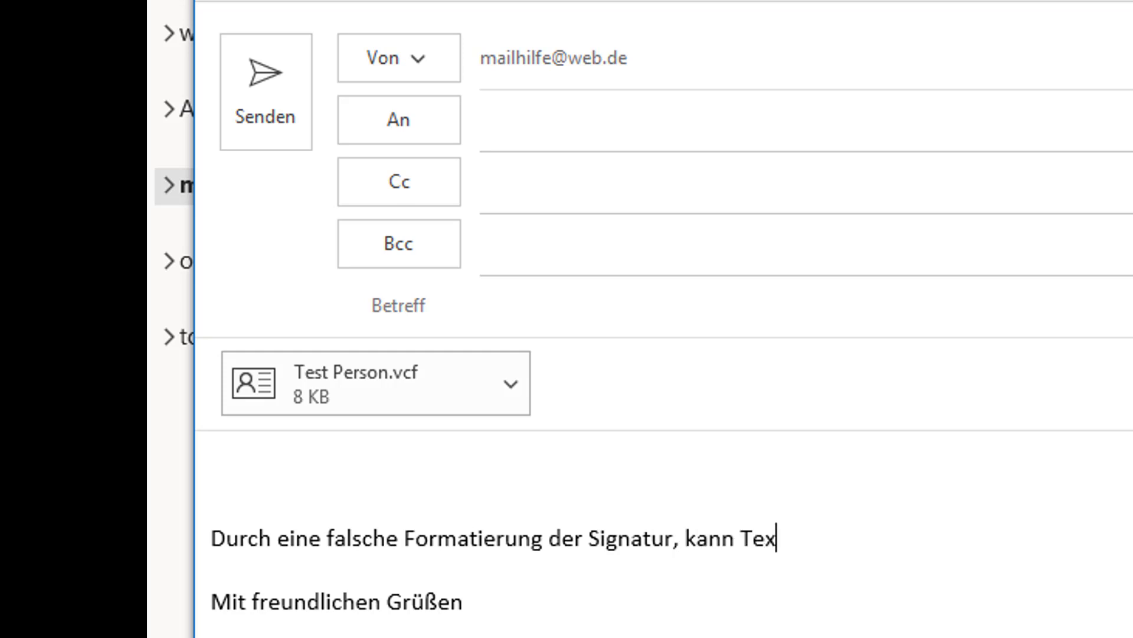
type("t verloren g")
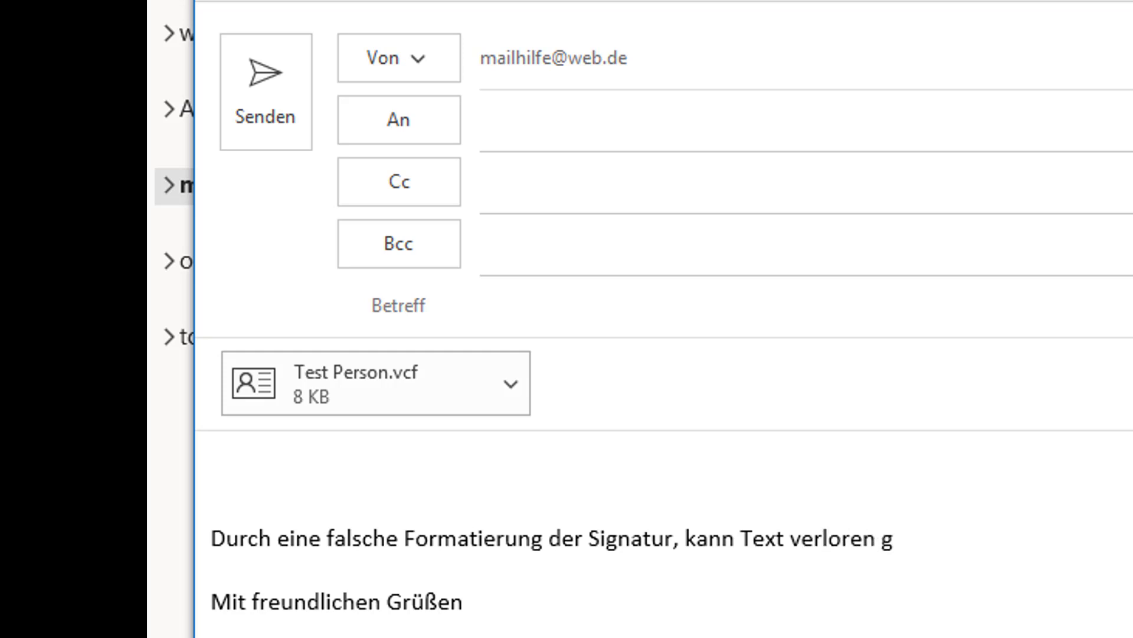
type("ehen,")
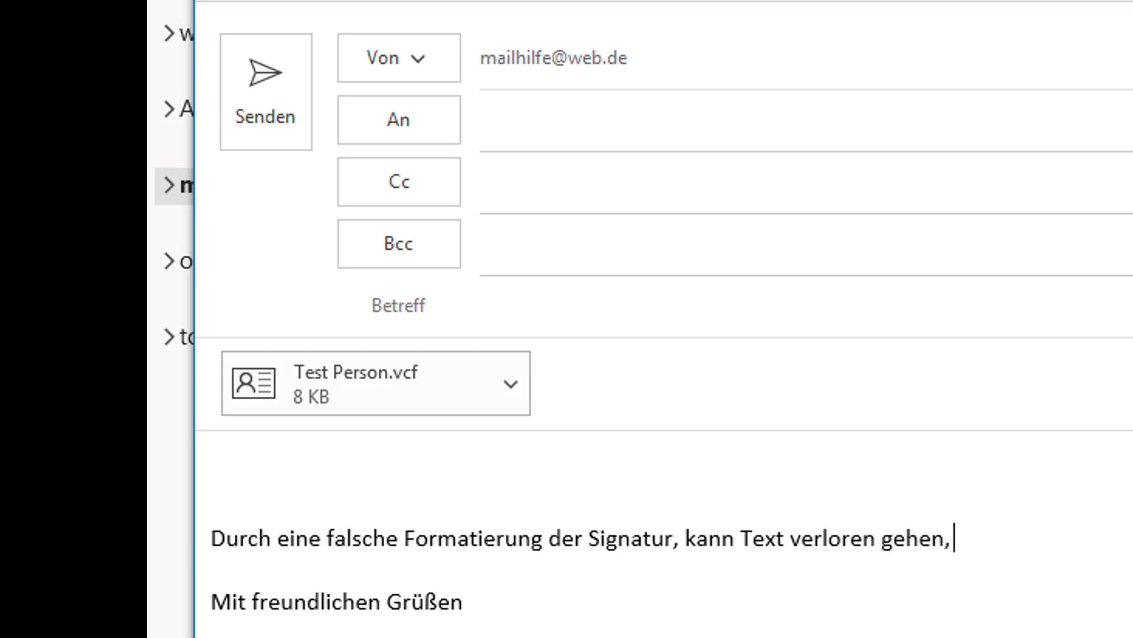
type(" wenn ma")
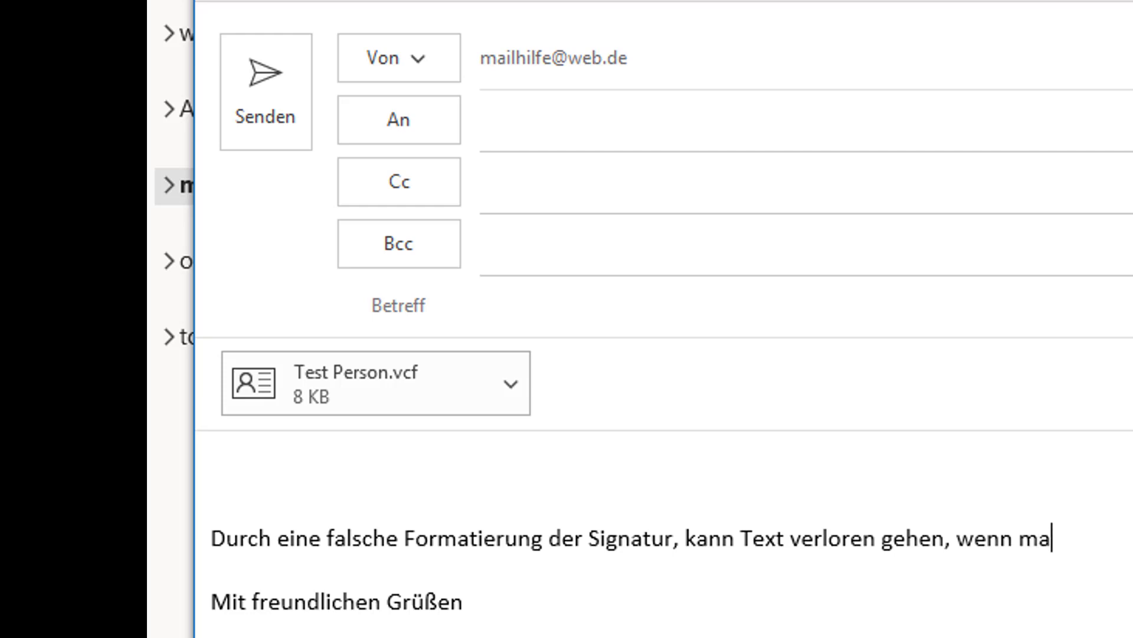
type("n diese")
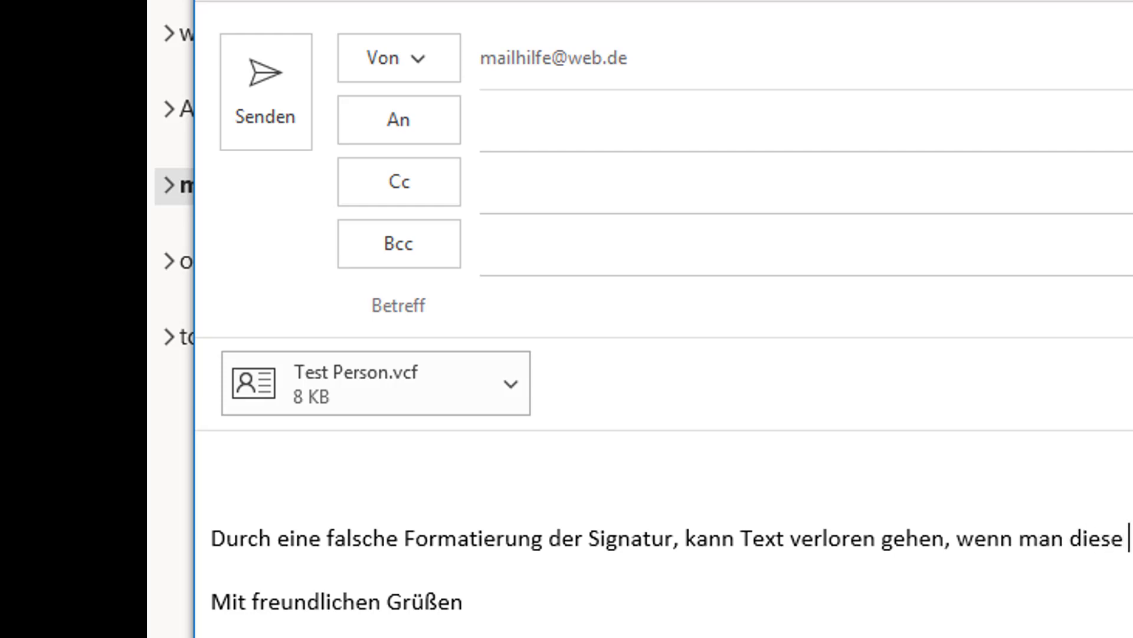
type("wechsel")
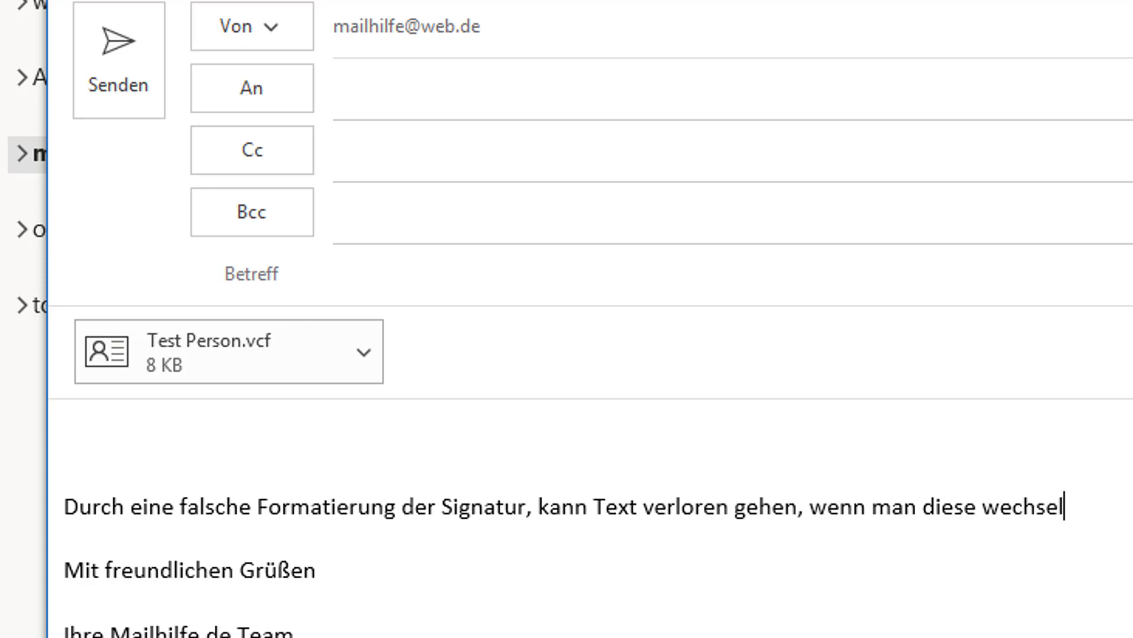
type("t.")
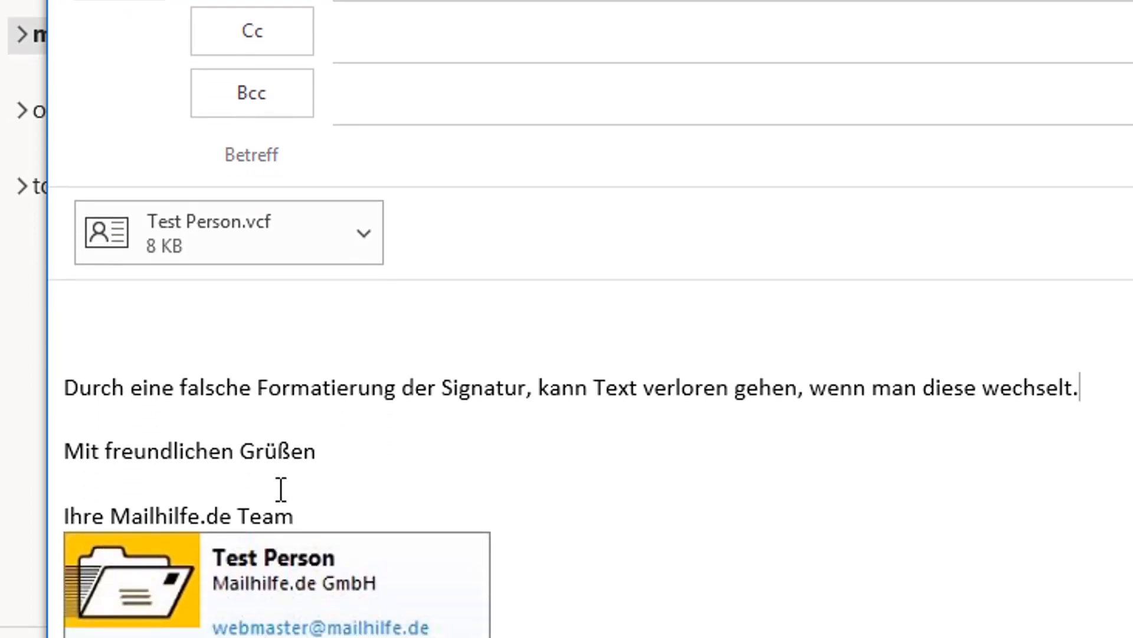
Switch the message's signature from within its text to Mailhilfe-Antwort, and undo the switch
right_click(230, 366)
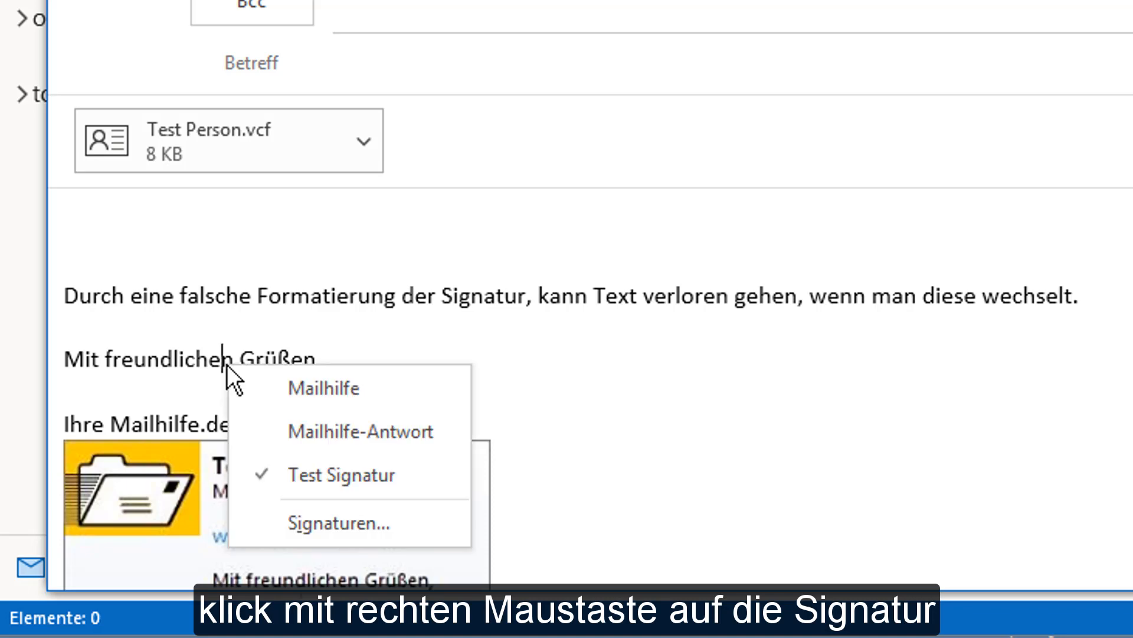
left_click(266, 426)
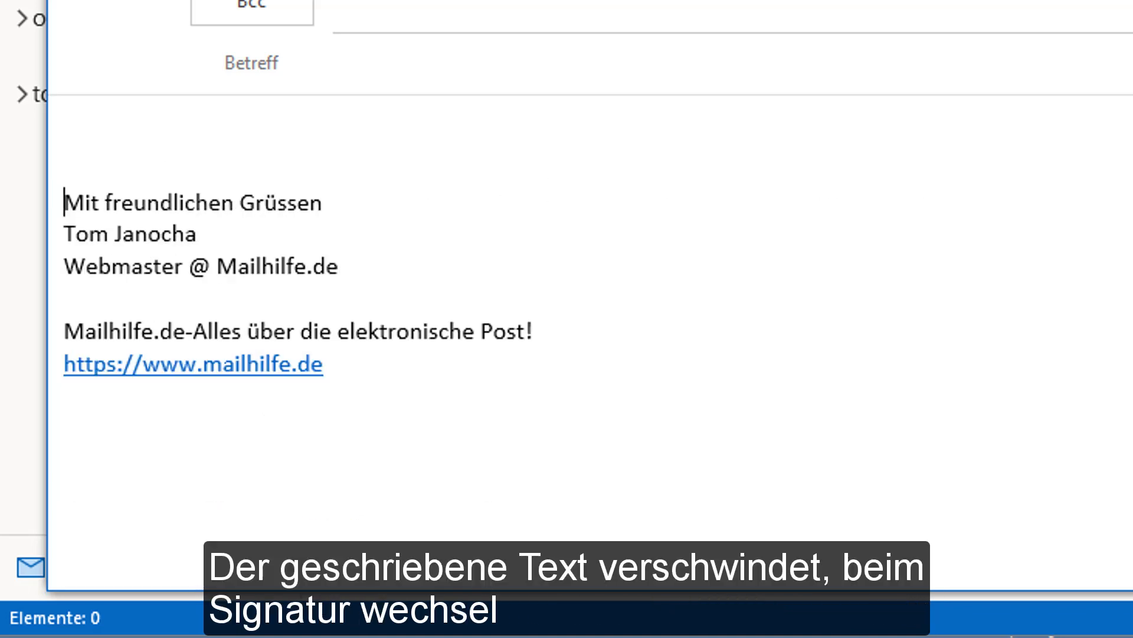
key("ctrl+z")
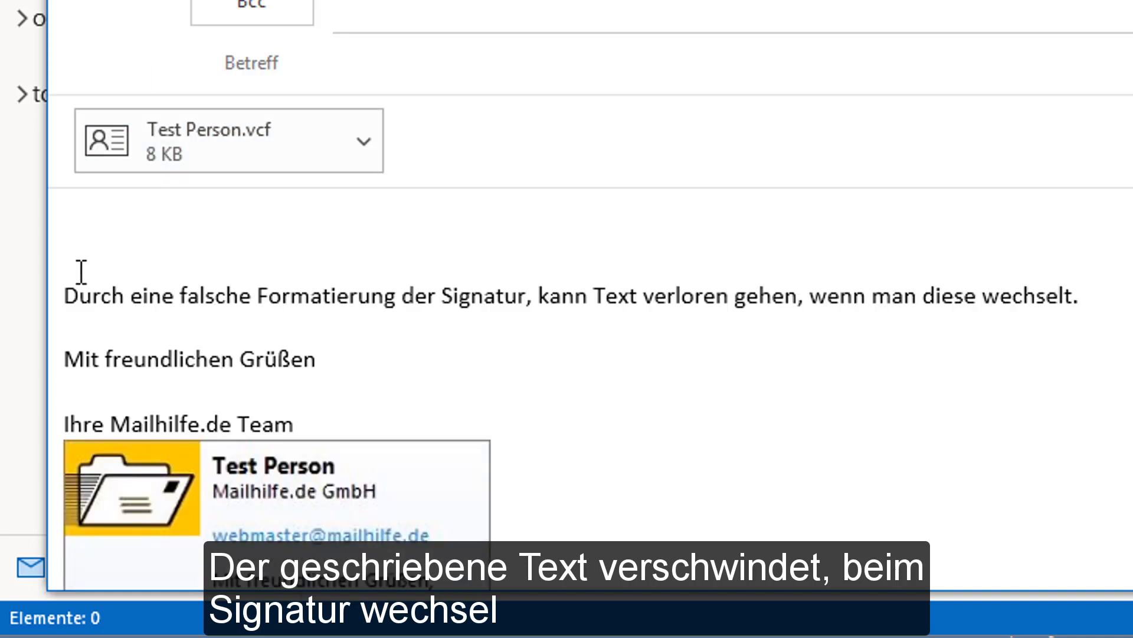
Switch the message's signature to Mailhilfe as a second test, and undo this switch as well
left_click(64, 293)
left_click(1096, 300)
right_click(241, 355)
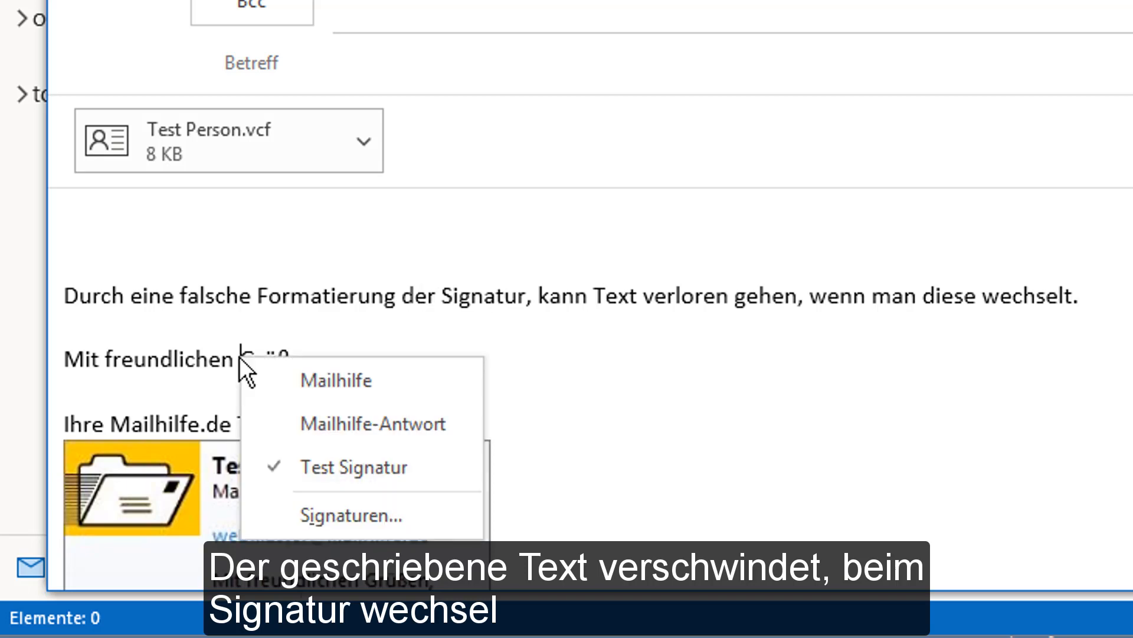
left_click(270, 377)
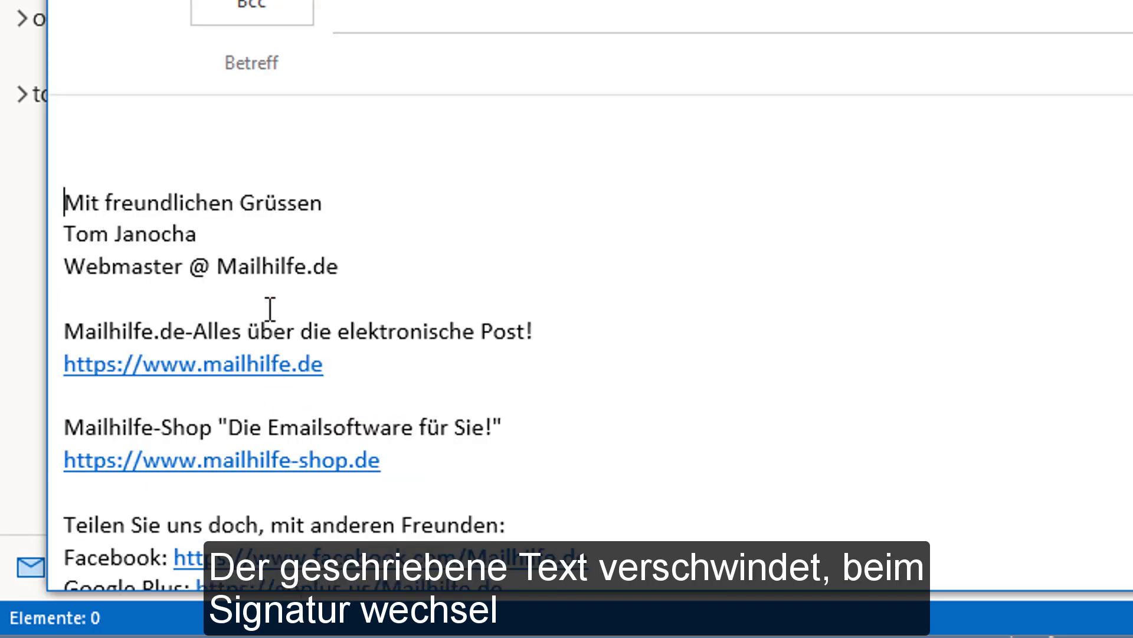
key("ctrl+z")
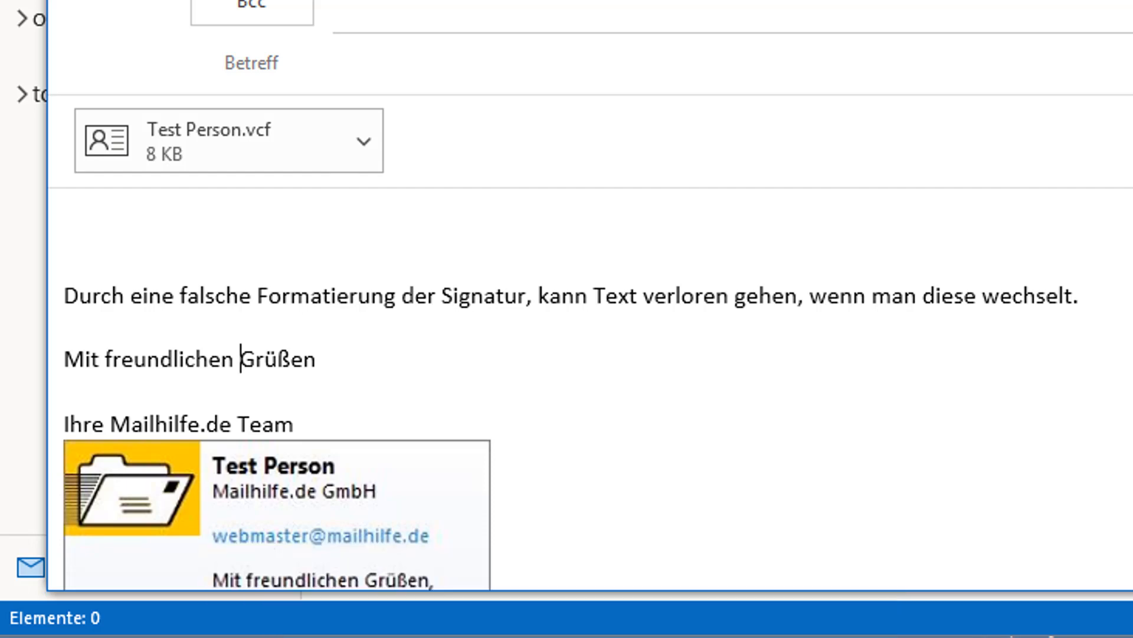
Delete the two blank lines at the beginning of Test Signatur in the signature editor and save the change
left_click(212, 20)
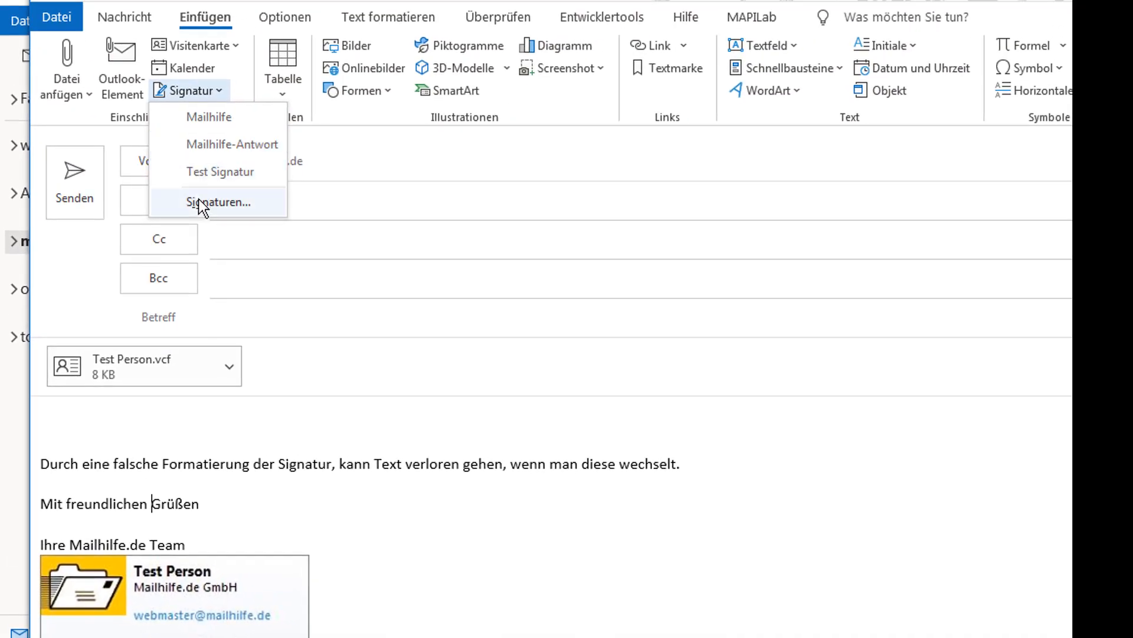
left_click(200, 202)
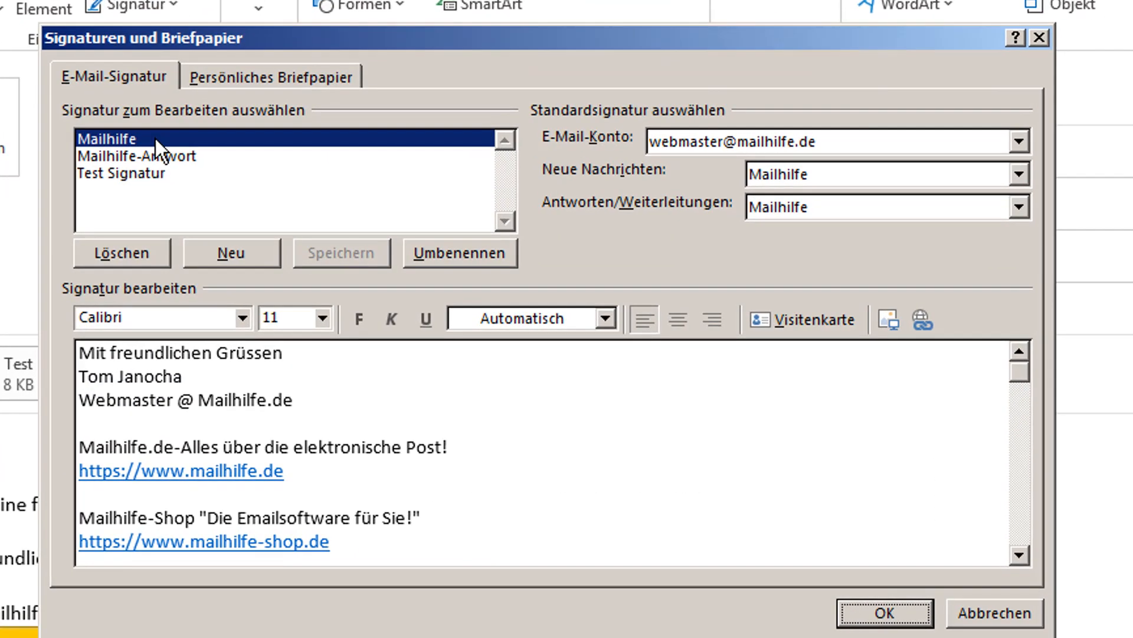
left_click(149, 173)
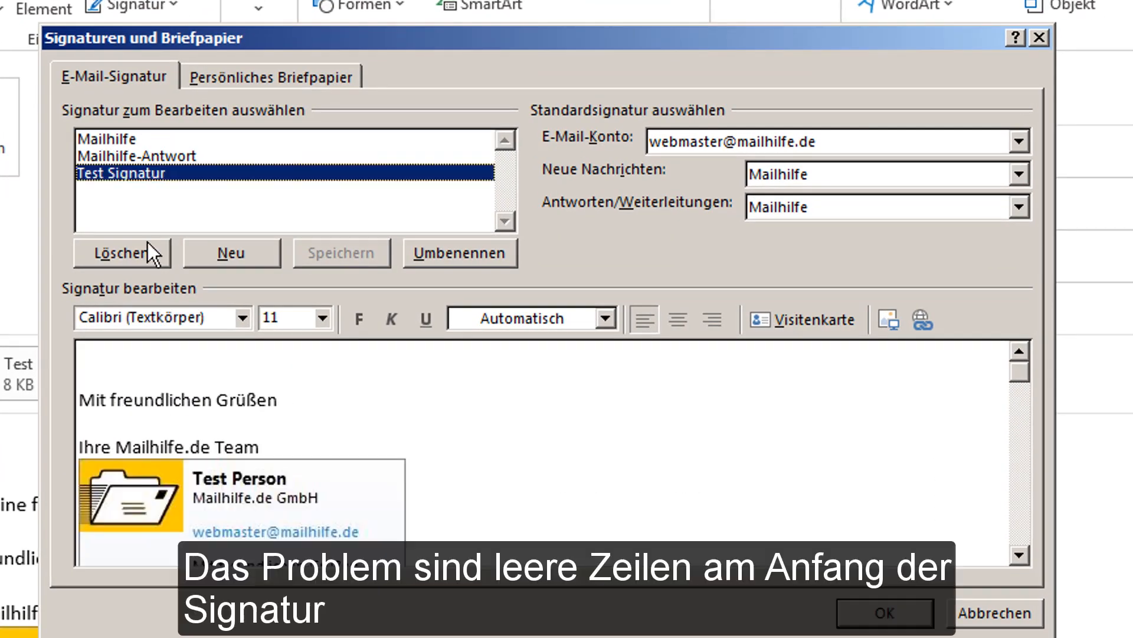
left_click(124, 349)
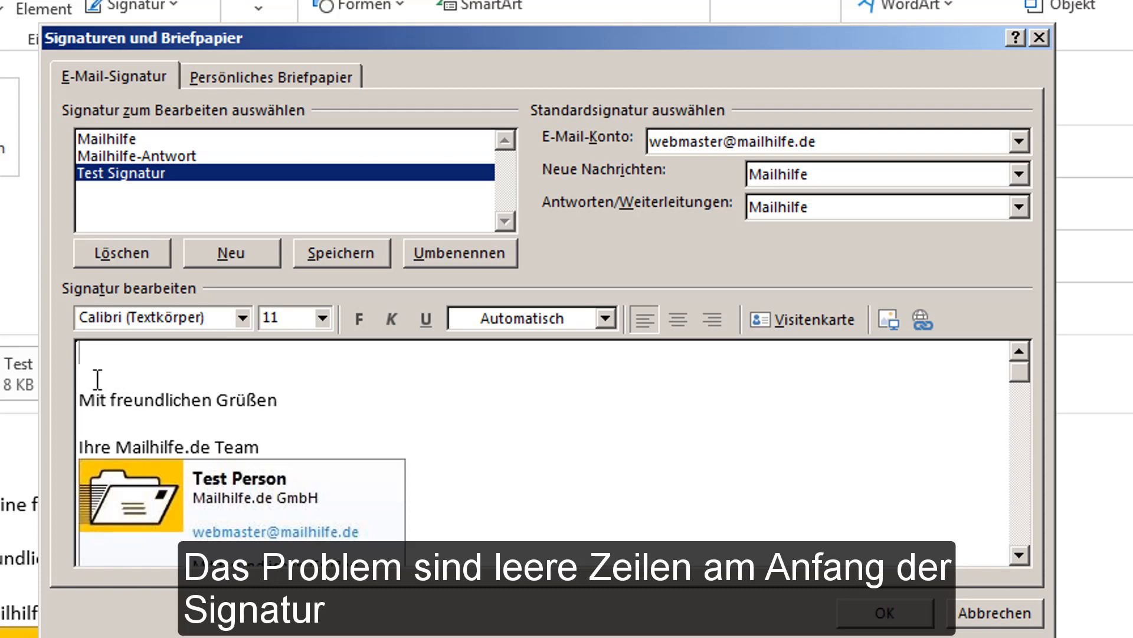
left_click(81, 399)
key("BackSpace")
key("BackSpace")
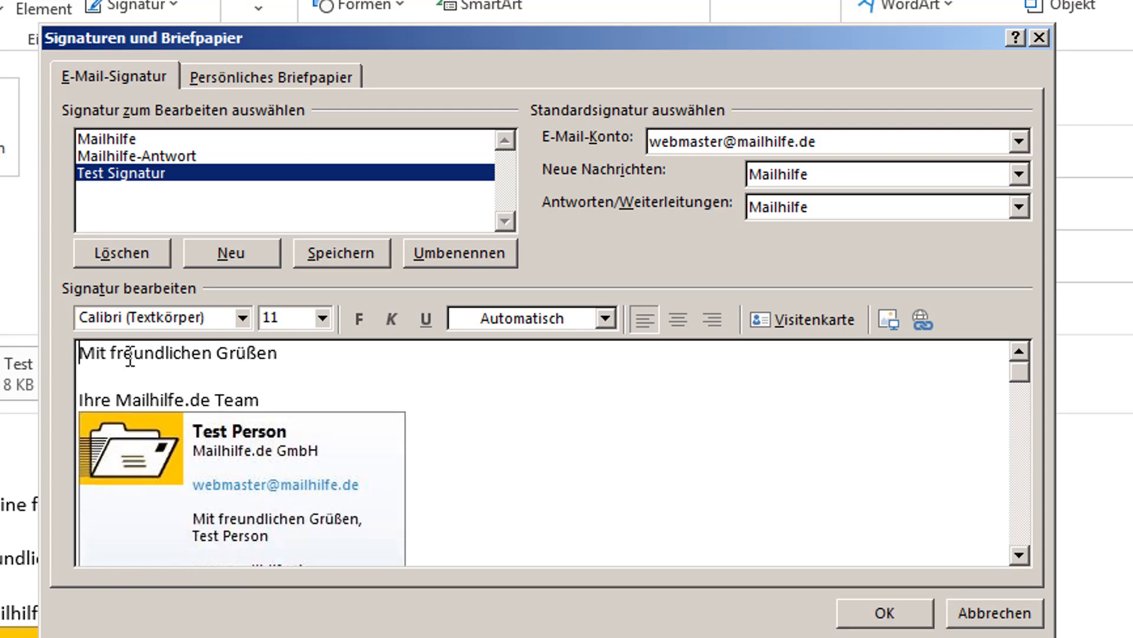
left_click(883, 614)
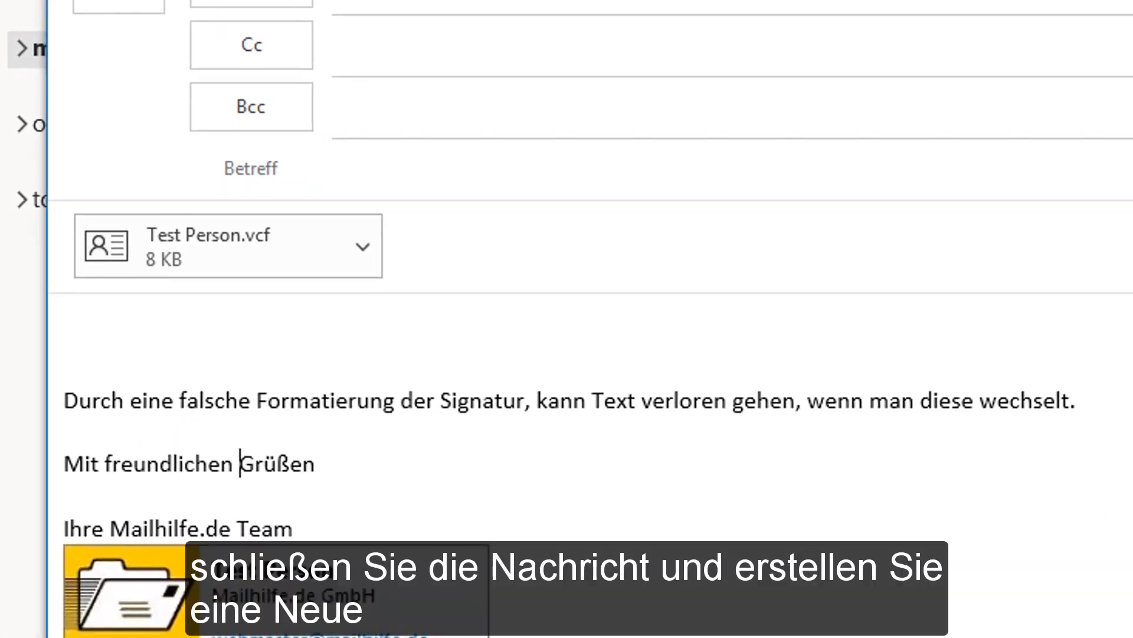
Close the open message without saving it and create a new e-mail with the corrected signature
key("alt+F4")
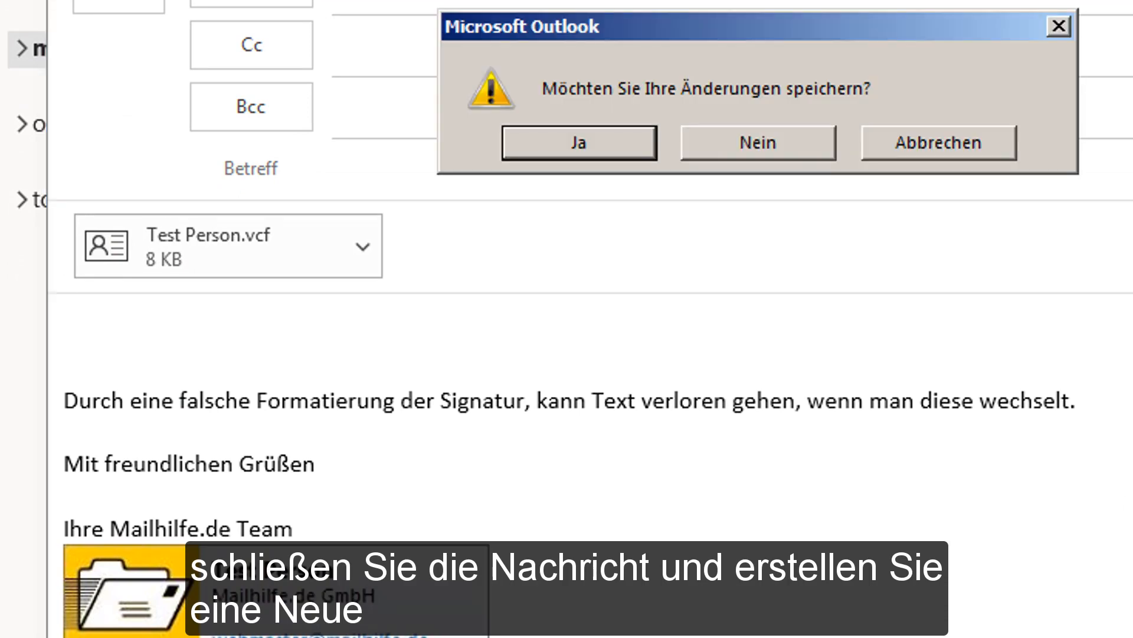
left_click(800, 142)
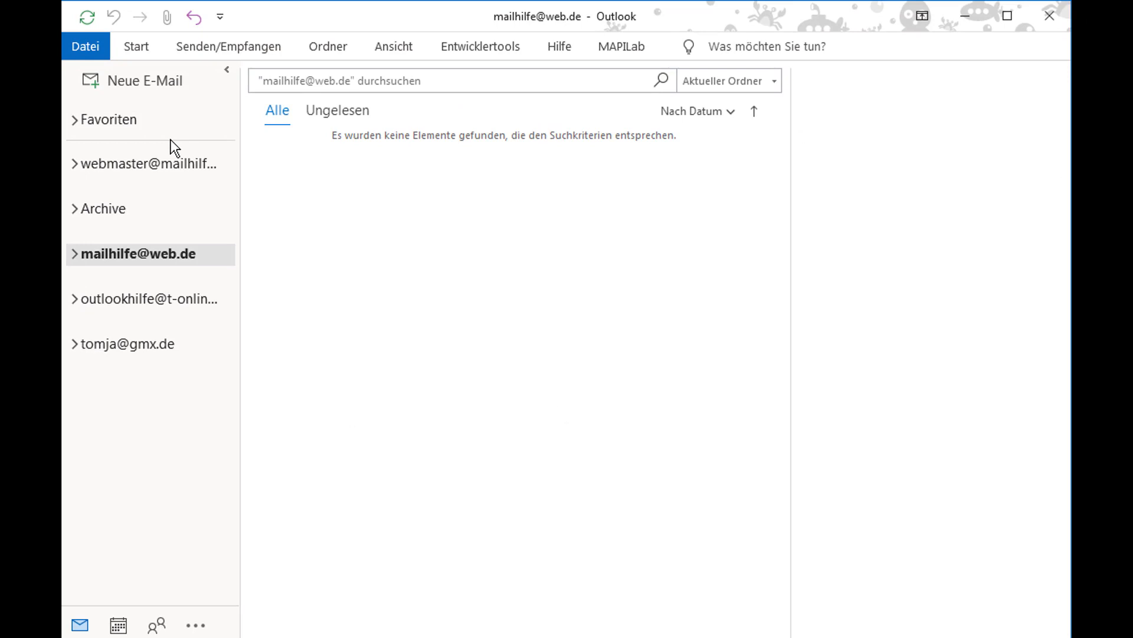
left_click(115, 89)
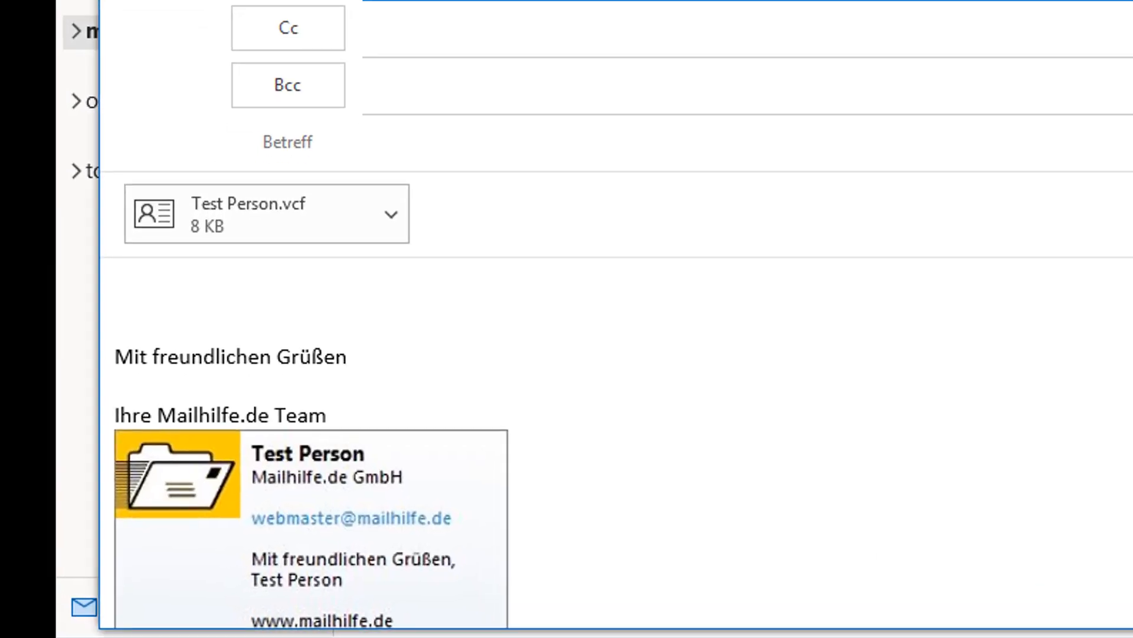
Write the text "Nun sollte das Problem nicht mehr auftreten." on the second line of the message body, above the signature
left_click(197, 311)
type("N")
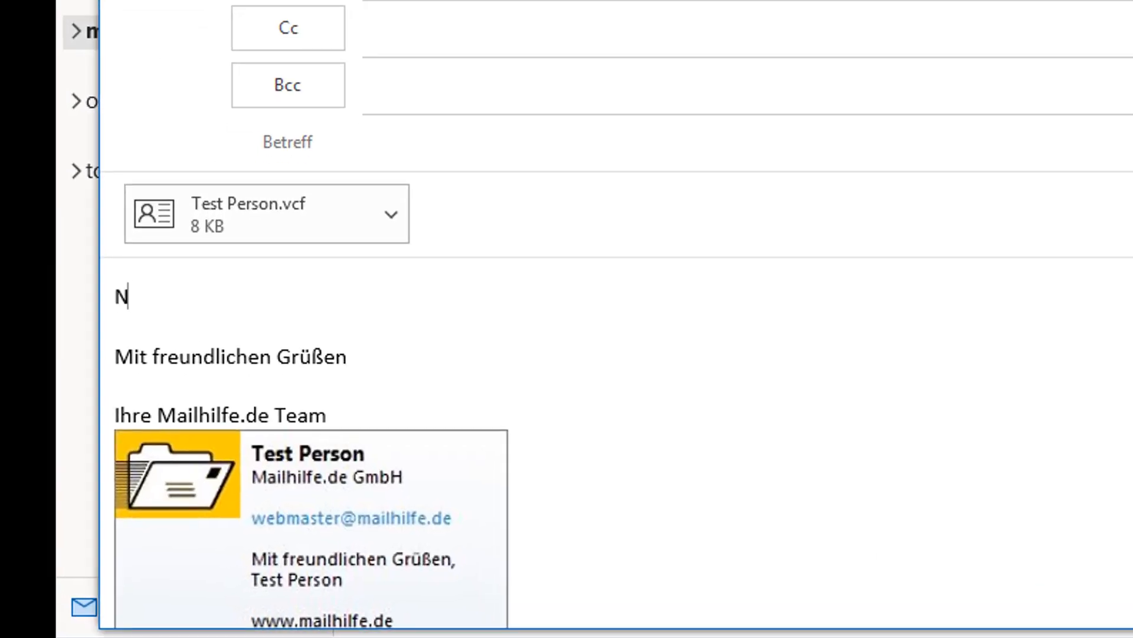
type("un")
key("BackSpace")
key("BackSpace")
key("BackSpace")
key("Return")
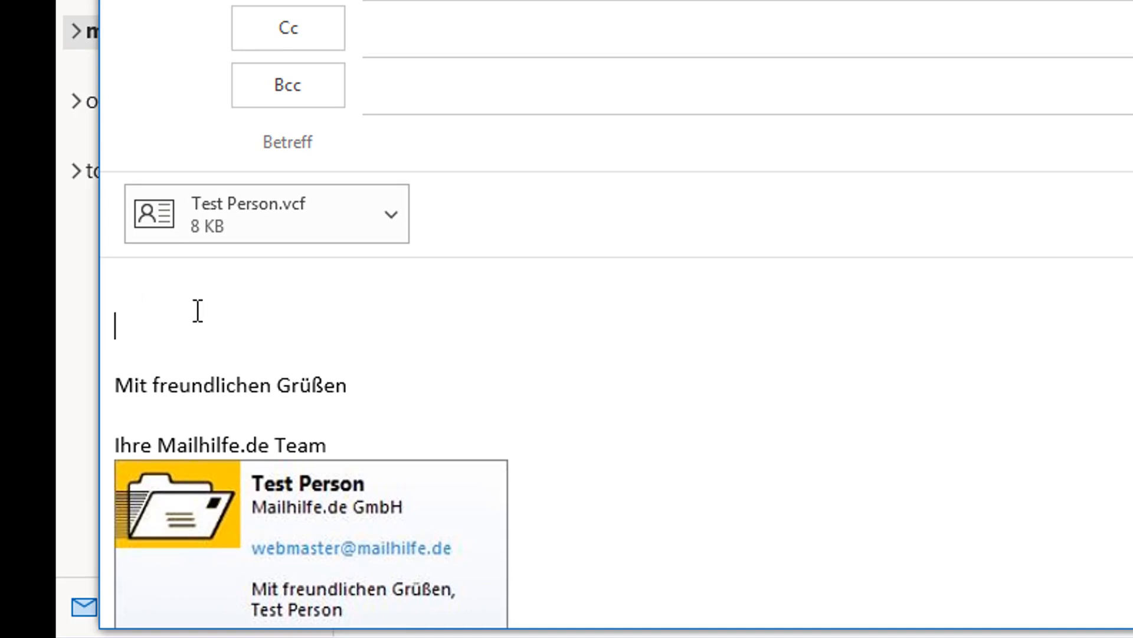
type("Nun sollt")
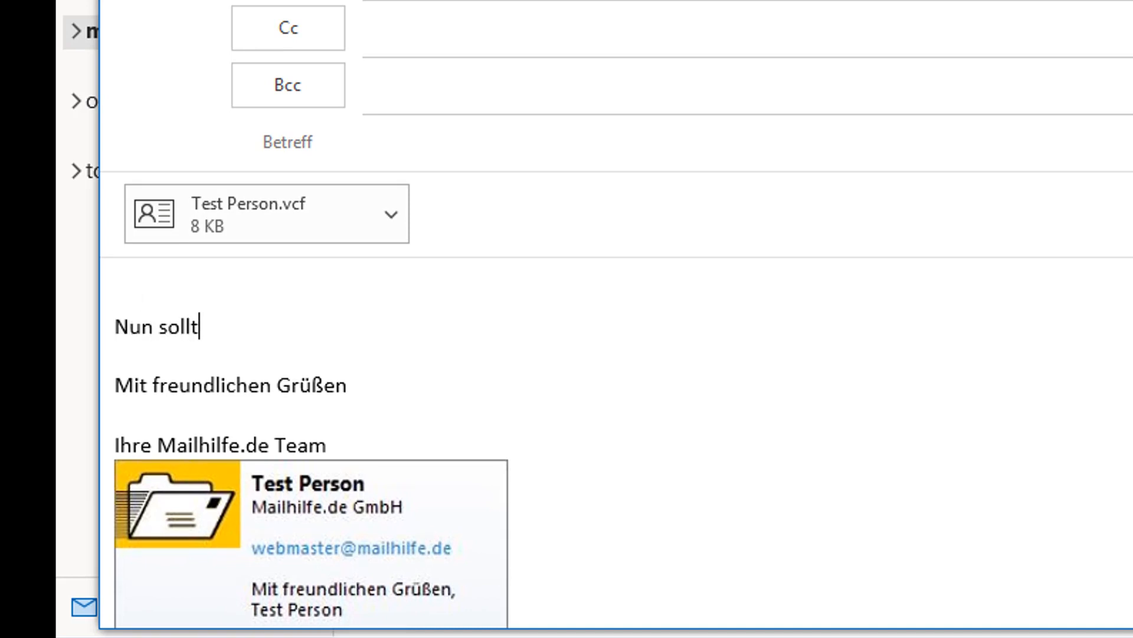
type("e  das P")
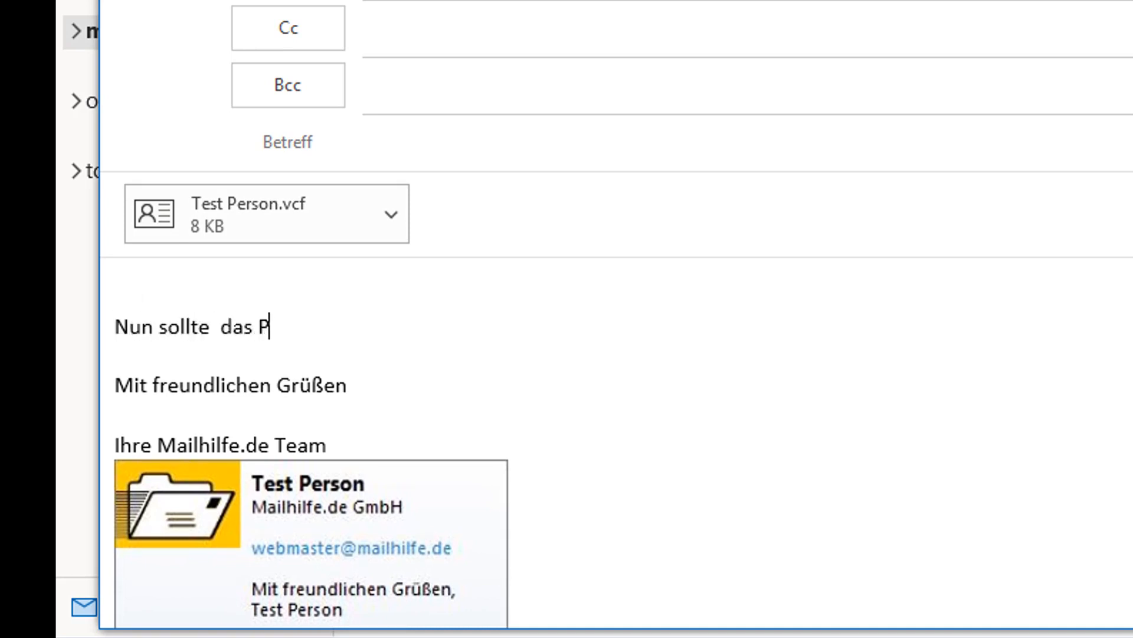
type("roblem ni")
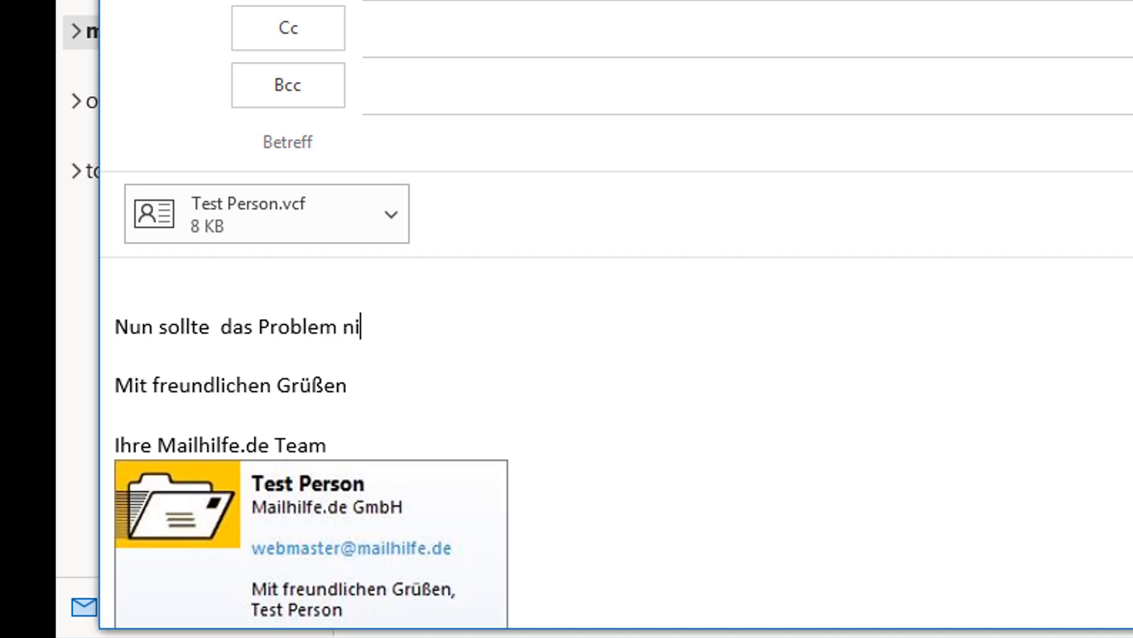
type("cht mehr au")
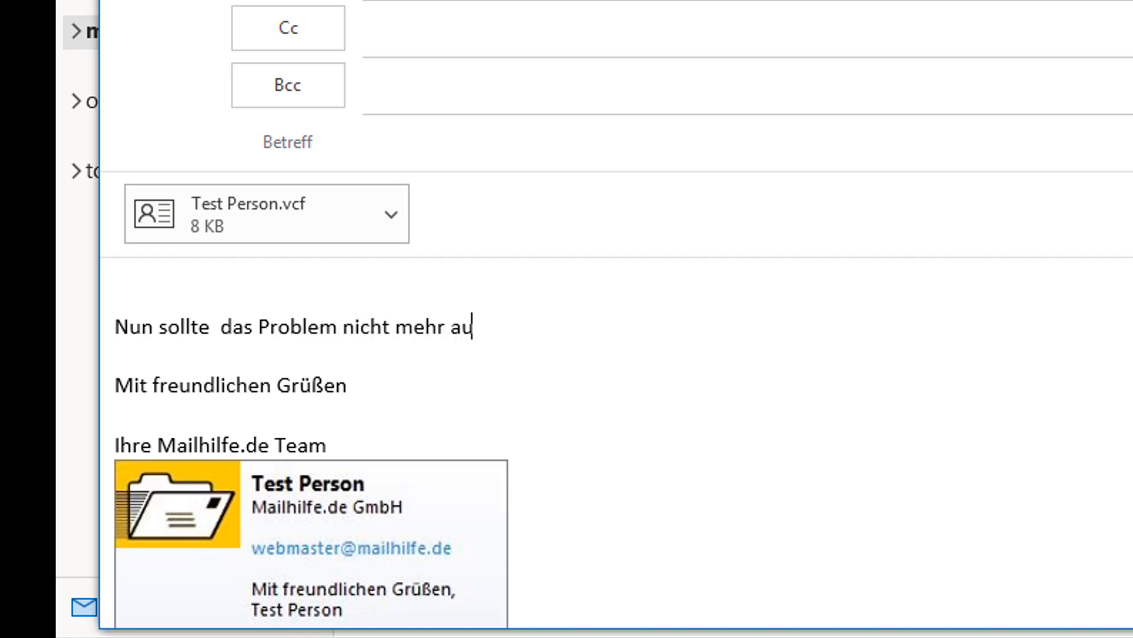
type("ftretet")
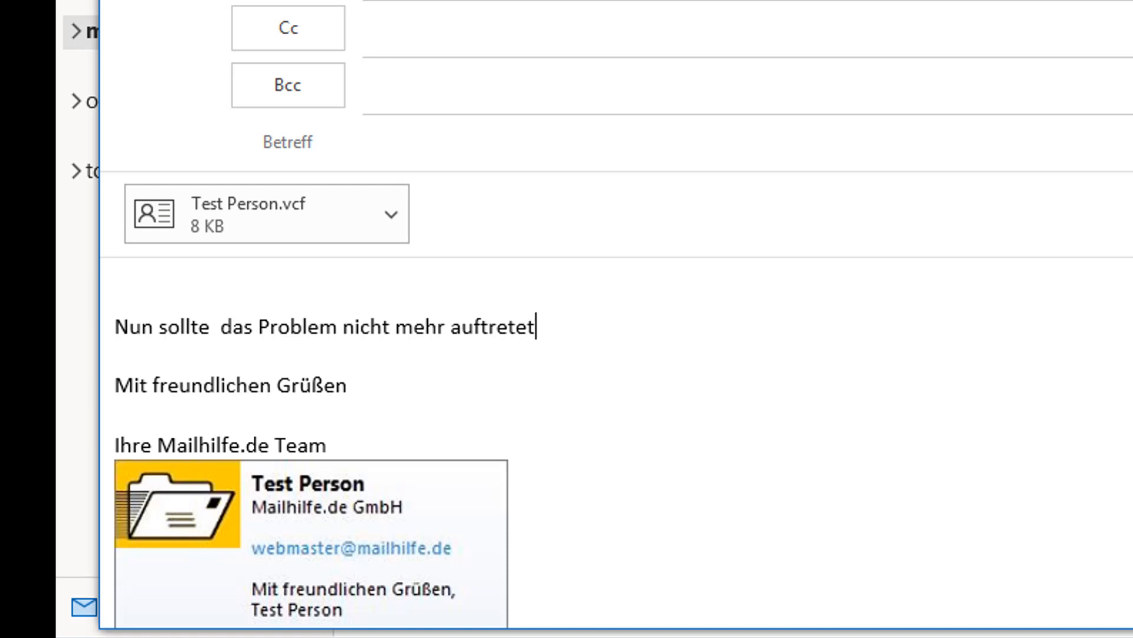
type("n")
key("BackSpace")
key("BackSpace")
type("n.")
Test signature switching from within the signature text: change it to Mailhilfe-Antwort, to Mailhilfe, and back to Test Signatur
right_click(210, 392)
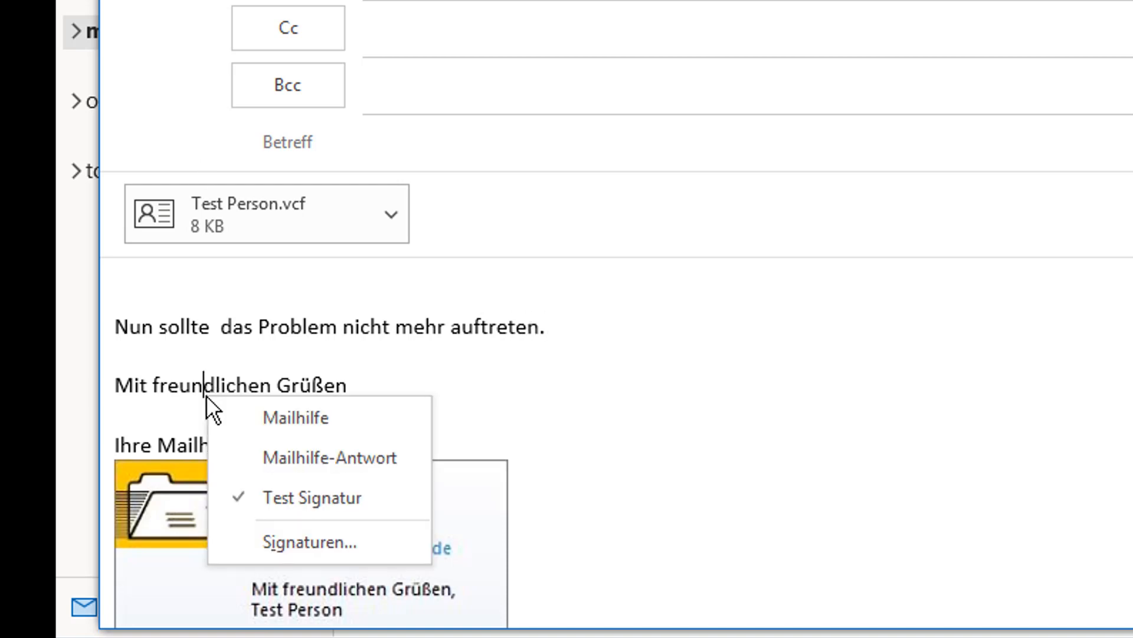
left_click(245, 455)
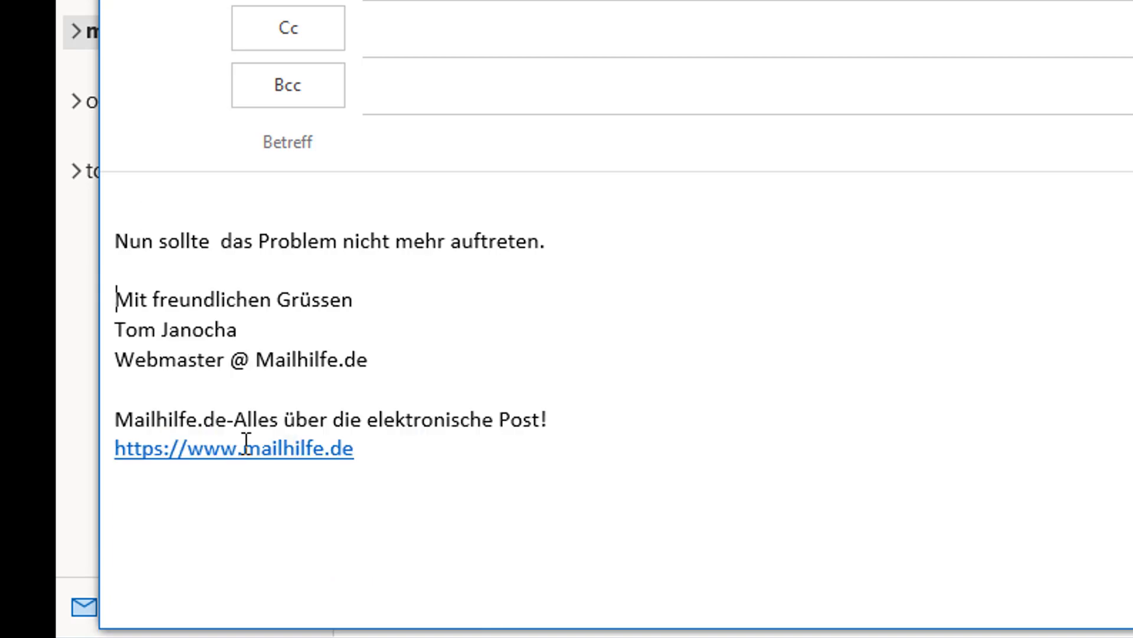
right_click(226, 305)
left_click(267, 335)
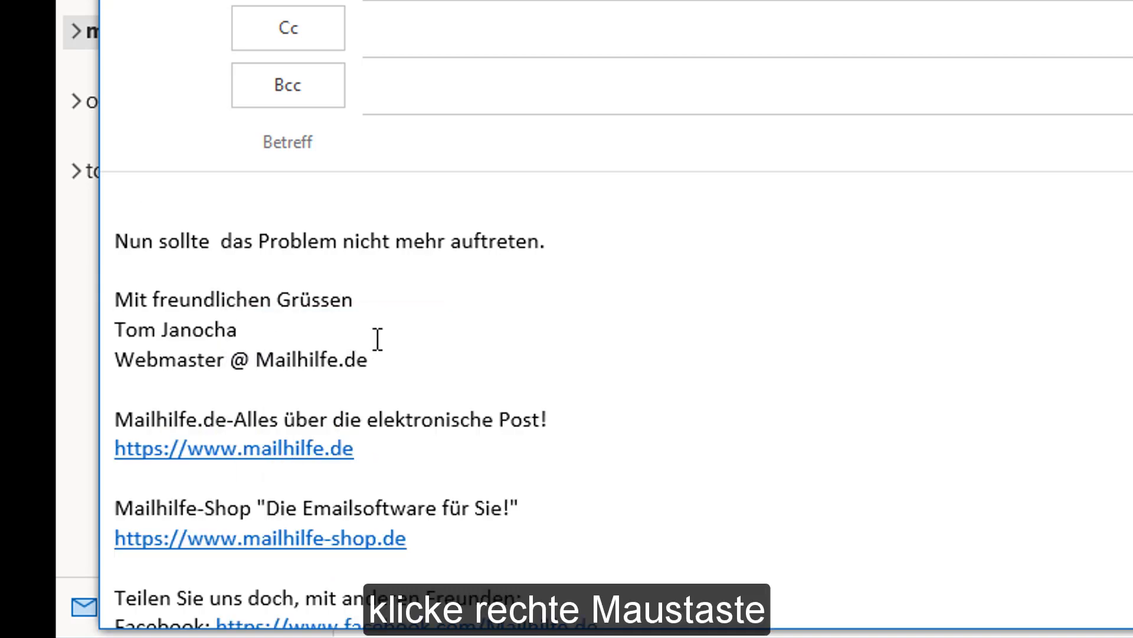
right_click(215, 339)
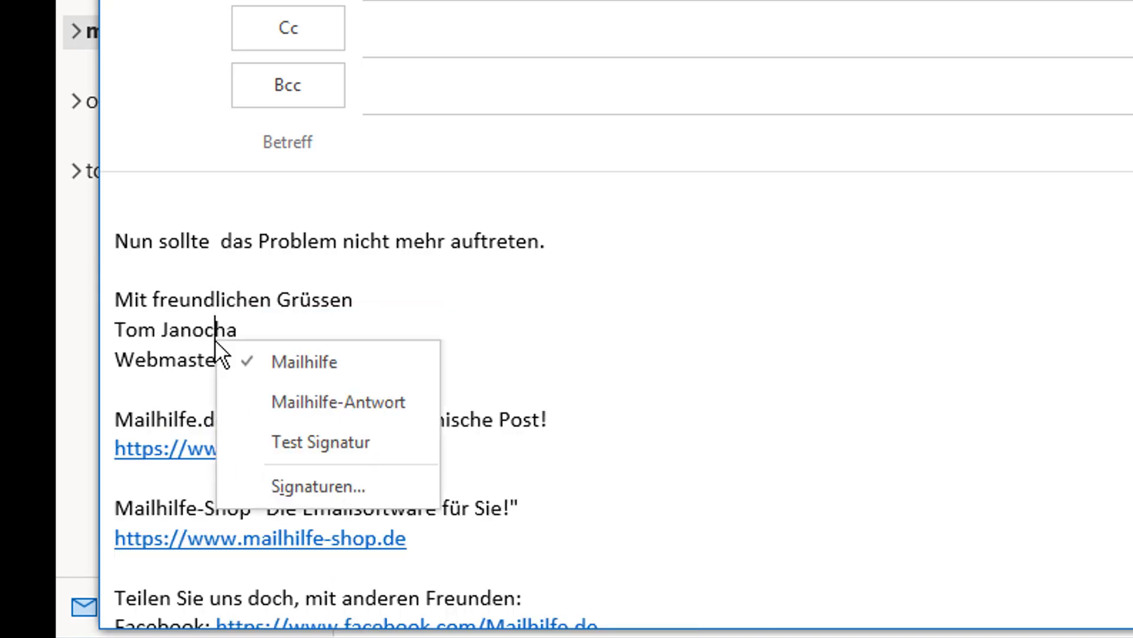
left_click(283, 438)
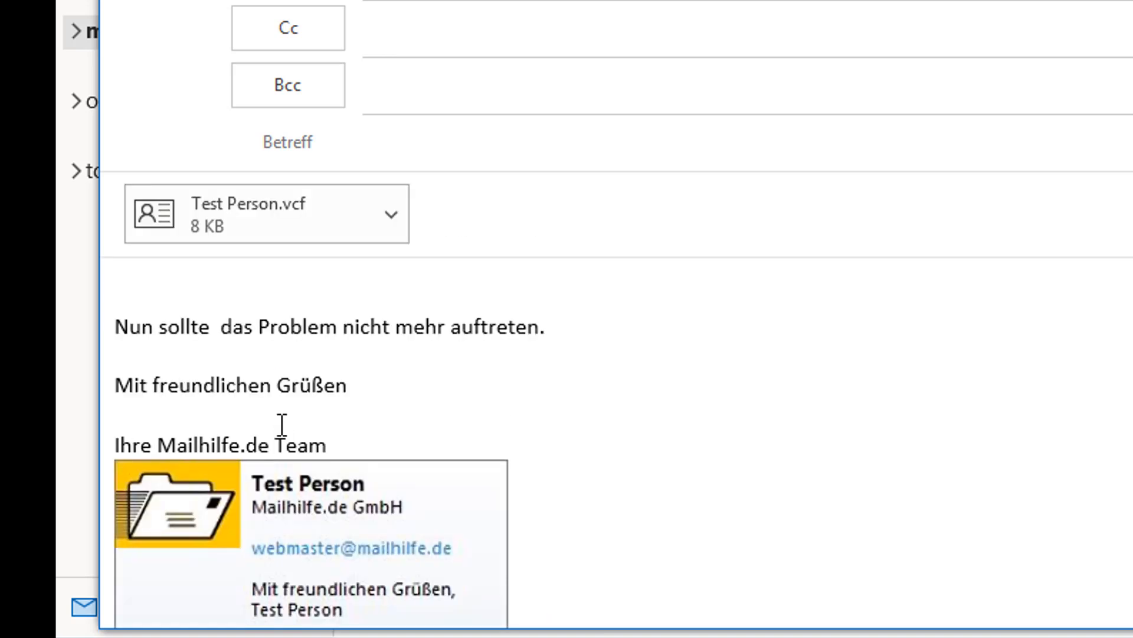